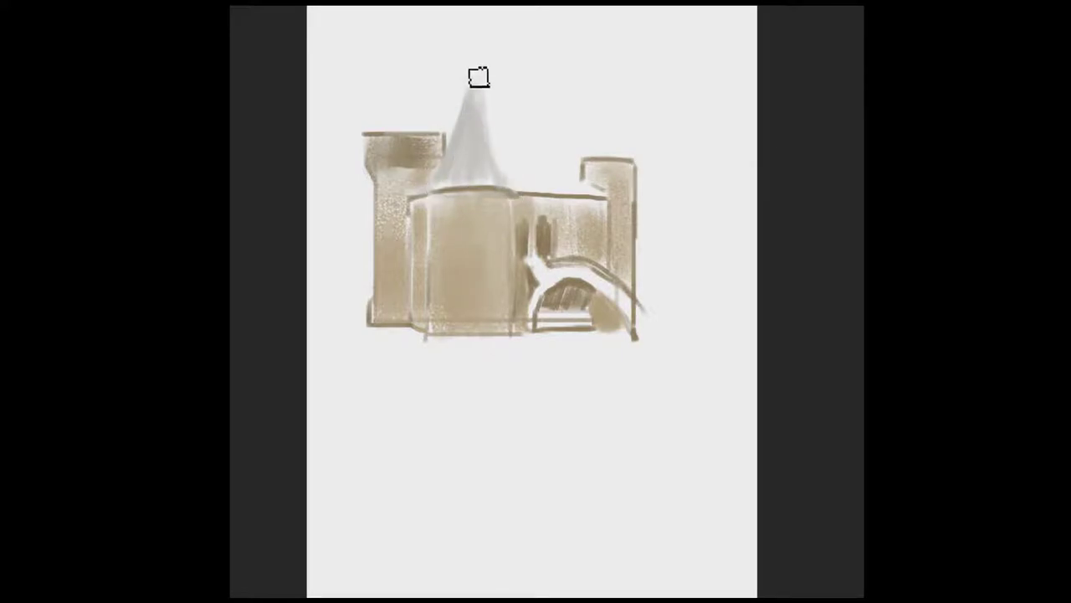
Step: Paint grey spires on both side towers, a small central spire, and a lighter tan bridge
left_click_drag(447, 141, 398, 136)
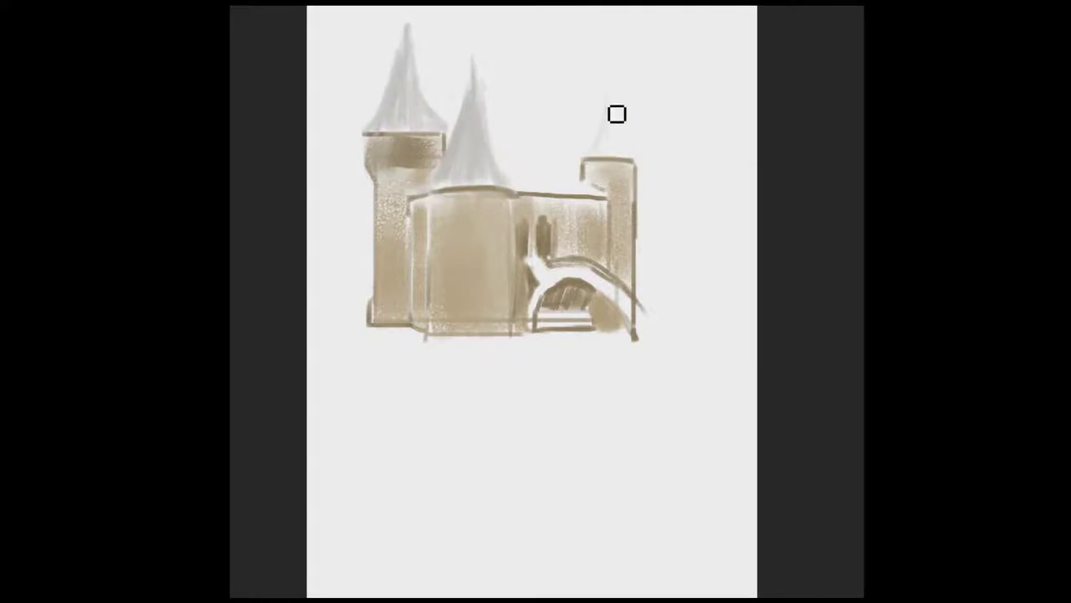
mouse_move(617, 114)
left_mouse_down()
mouse_move(578, 189)
mouse_move(514, 165)
mouse_move(519, 114)
mouse_move(549, 155)
mouse_move(526, 160)
mouse_move(550, 177)
mouse_move(574, 174)
mouse_move(507, 141)
mouse_move(500, 162)
left_mouse_up()
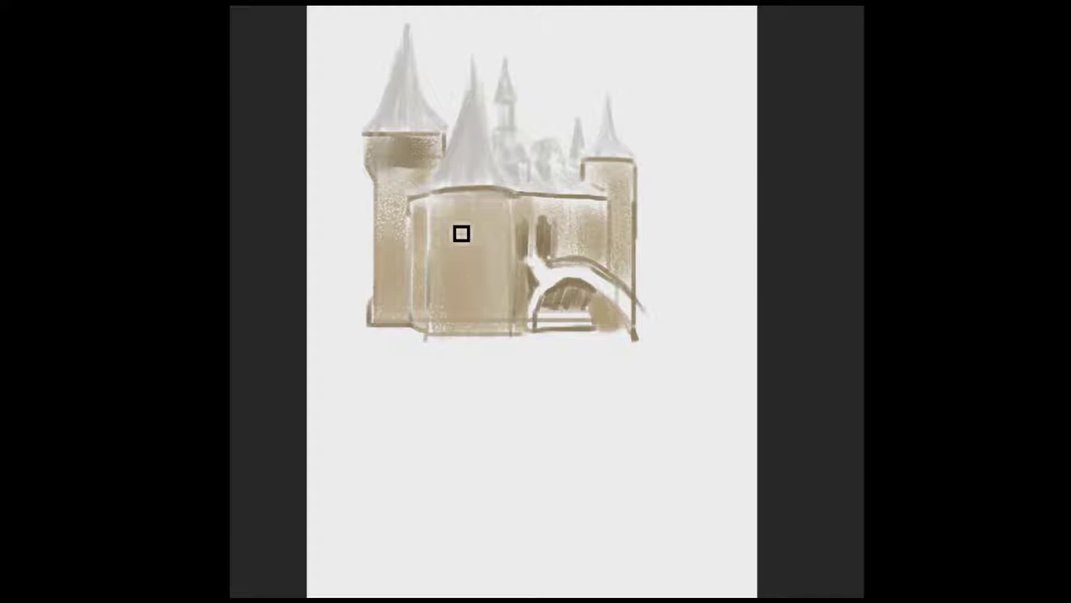
left_click_drag(502, 143, 513, 95)
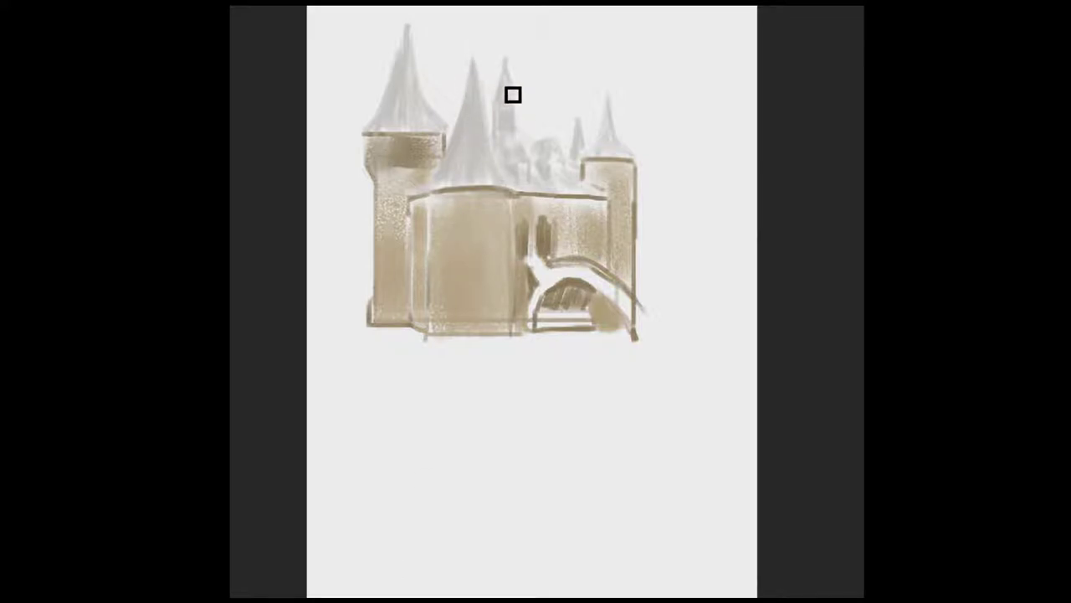
mouse_move(454, 222)
left_mouse_down()
mouse_move(569, 292)
mouse_move(581, 287)
mouse_move(598, 212)
left_mouse_up()
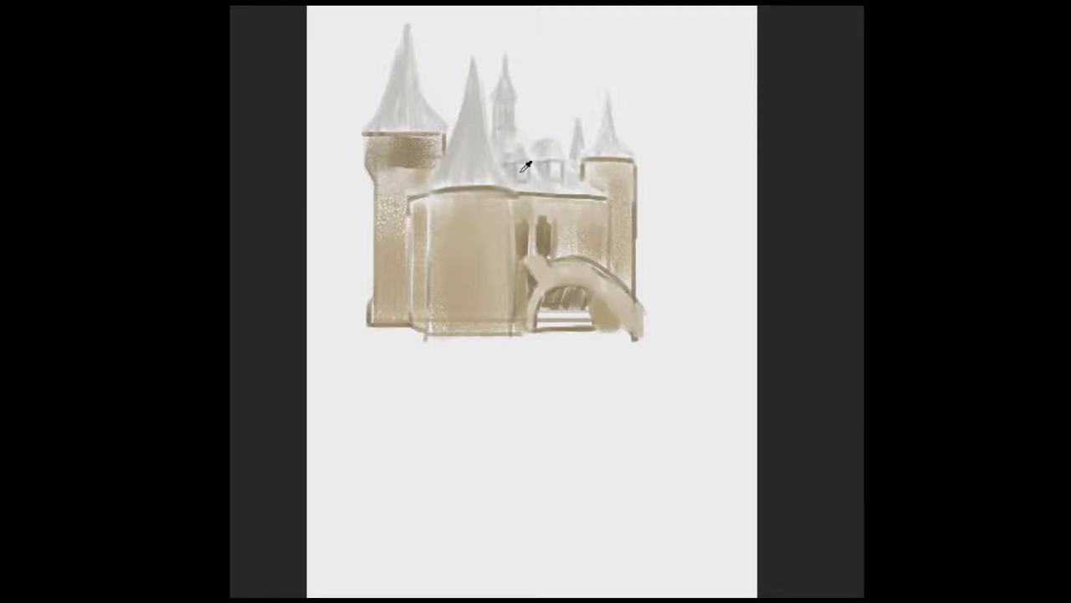
Step: Paint green ground below the castle and dark trees at its left and right edges
mouse_move(426, 401)
left_mouse_down()
mouse_move(313, 309)
mouse_move(461, 399)
mouse_move(543, 385)
mouse_move(552, 415)
mouse_move(502, 376)
left_mouse_up()
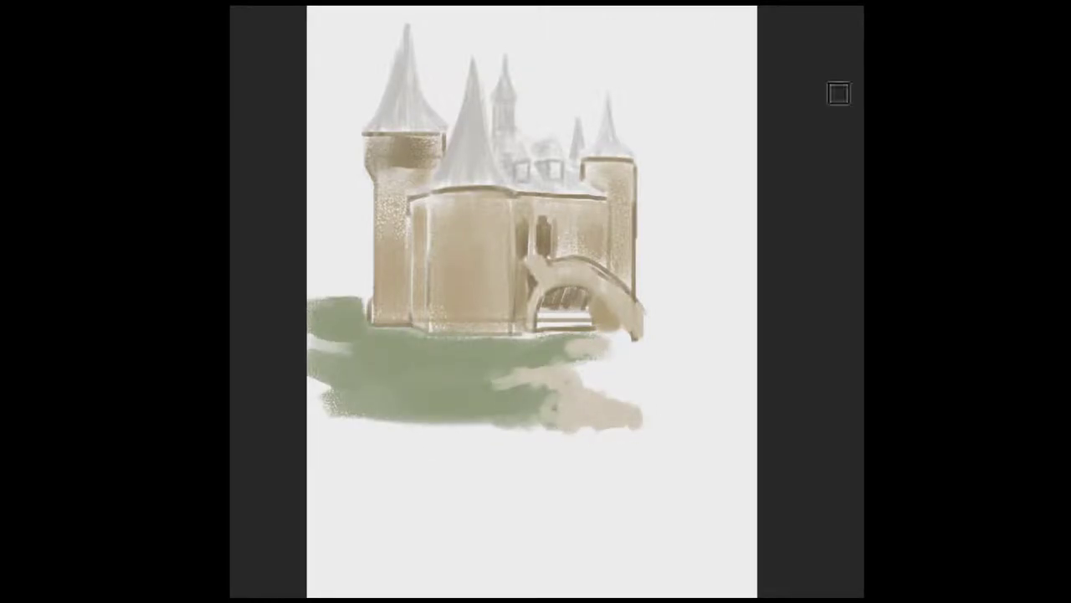
mouse_move(658, 406)
left_mouse_down()
mouse_move(631, 316)
mouse_move(703, 282)
mouse_move(630, 233)
left_mouse_up()
mouse_move(368, 293)
left_mouse_down()
mouse_move(335, 184)
mouse_move(314, 46)
left_mouse_up()
Step: Free Transform the whole painting lower on the canvas and scale it up larger
key("ctrl+t")
left_click_drag(564, 207, 565, 338)
left_click_drag(723, 154, 777, 156)
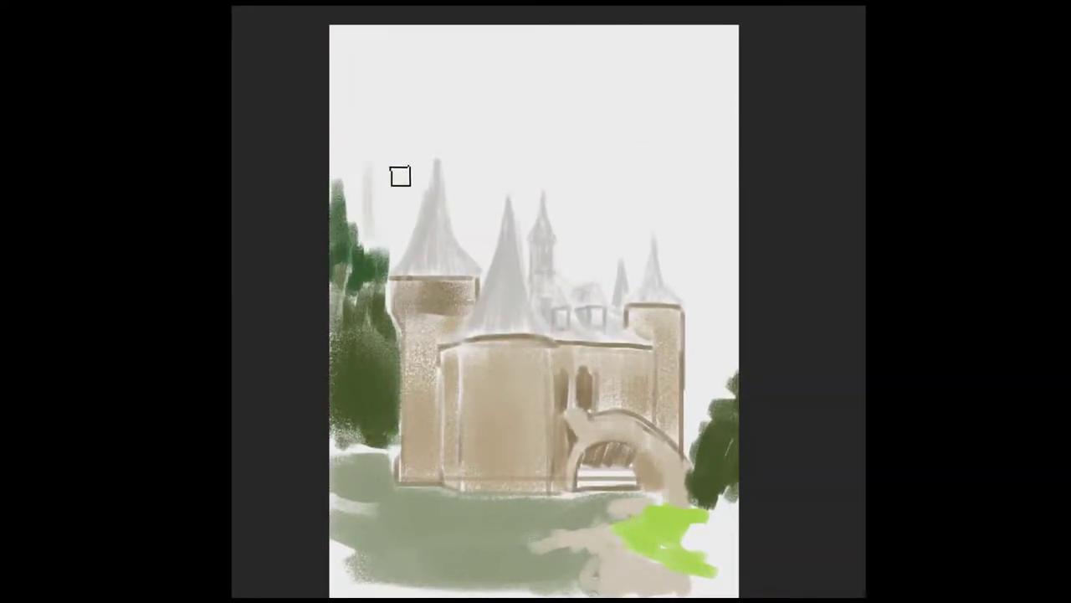
Step: Lasso the left spires, invert the selection, and paint green foliage behind them
mouse_move(399, 175)
left_mouse_down()
mouse_move(476, 72)
mouse_move(435, 218)
mouse_move(399, 242)
mouse_move(368, 301)
left_mouse_up()
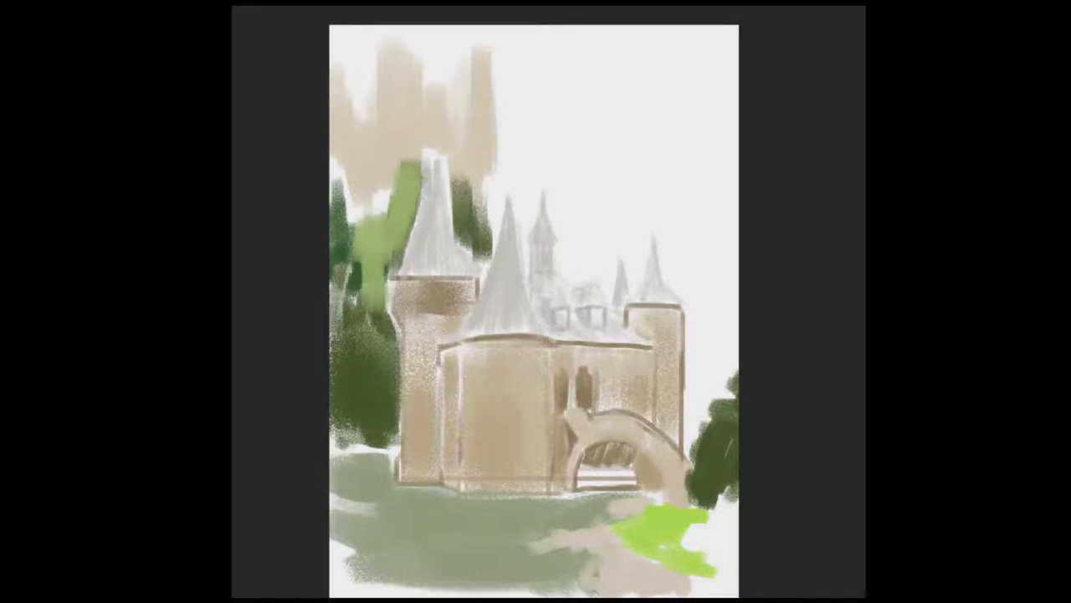
left_click_drag(456, 193, 485, 251)
key("l")
mouse_move(393, 276)
left_mouse_down()
mouse_move(506, 226)
mouse_move(393, 280)
left_mouse_up()
key("ctrl+shift+i")
key("b")
left_click_drag(489, 230, 393, 352)
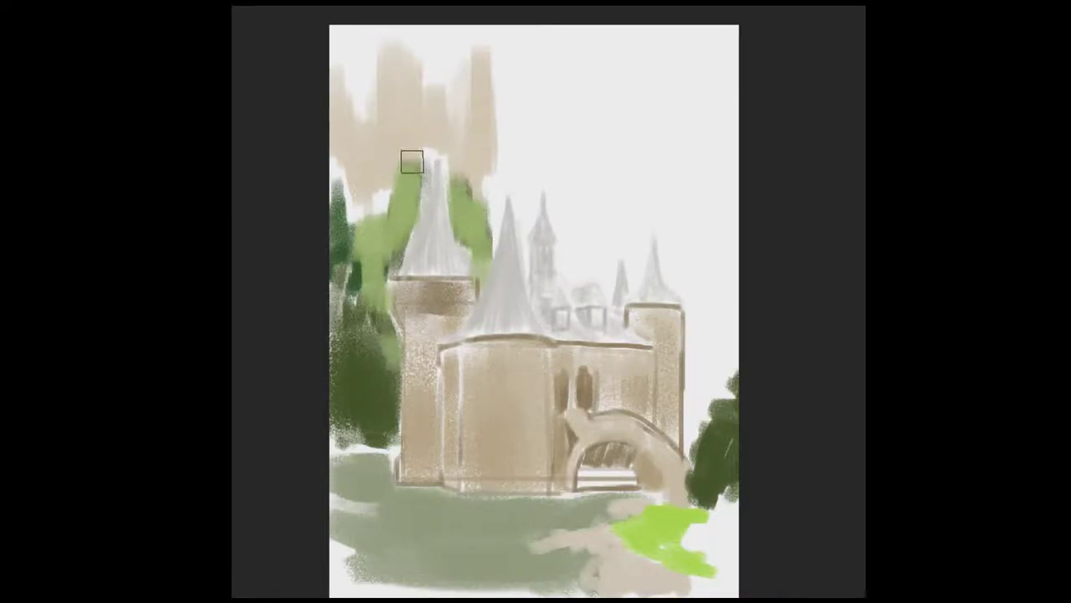
left_click_drag(406, 162, 343, 251)
left_click_drag(502, 209, 628, 284)
Step: Repaint the right-side bush dark green and cover bright green patches with beige and grey-green
left_click_drag(718, 380, 707, 335)
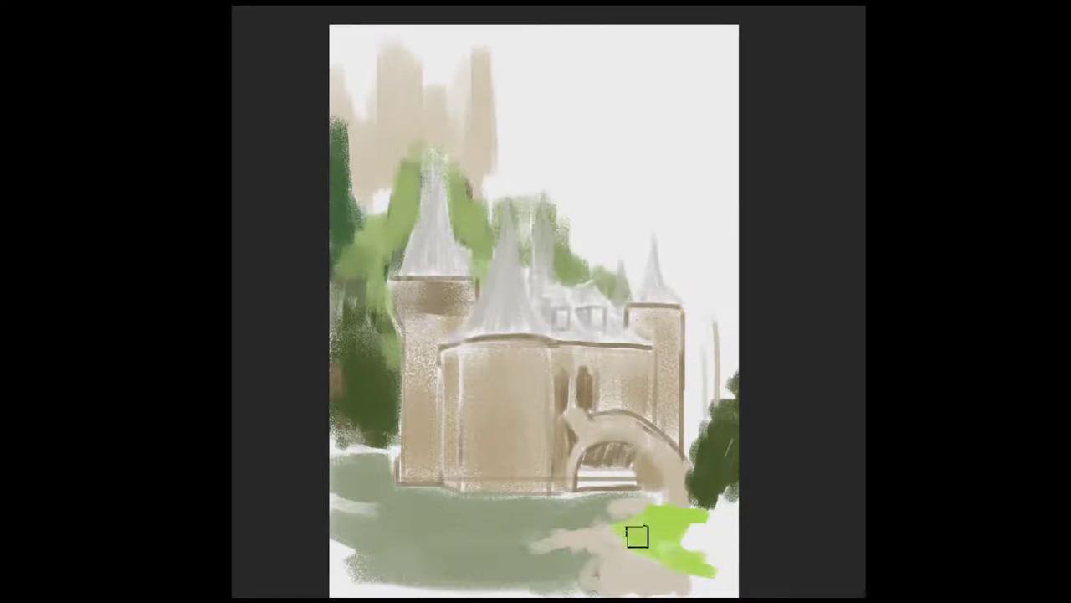
left_click_drag(636, 533, 720, 552)
left_click_drag(720, 460, 678, 490)
mouse_move(694, 368)
left_mouse_down()
mouse_move(688, 433)
mouse_move(703, 360)
left_mouse_up()
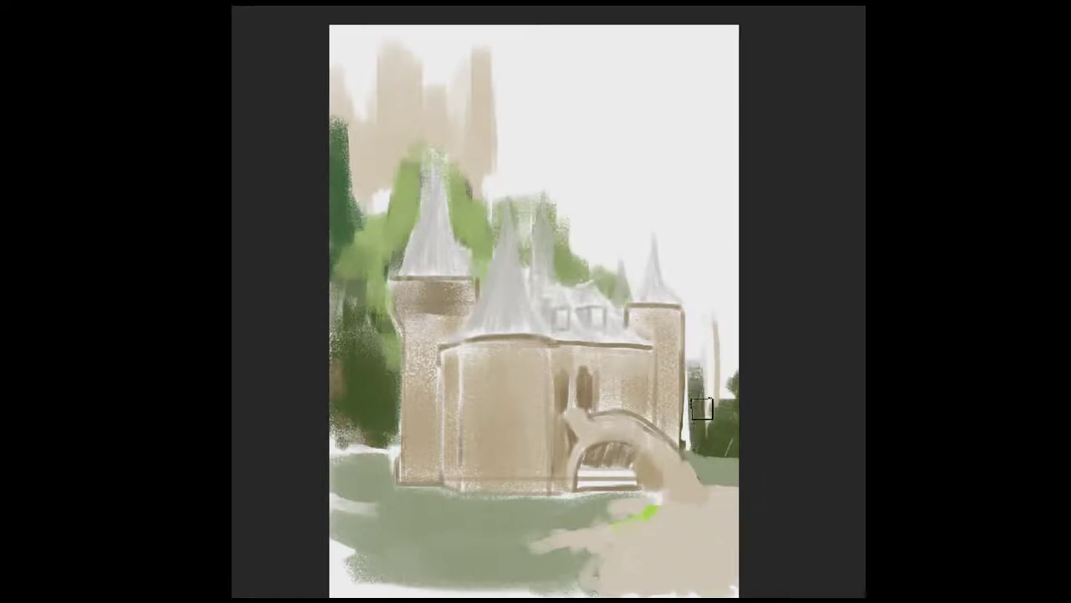
left_click_drag(707, 310, 720, 451)
left_click_drag(657, 506, 619, 523)
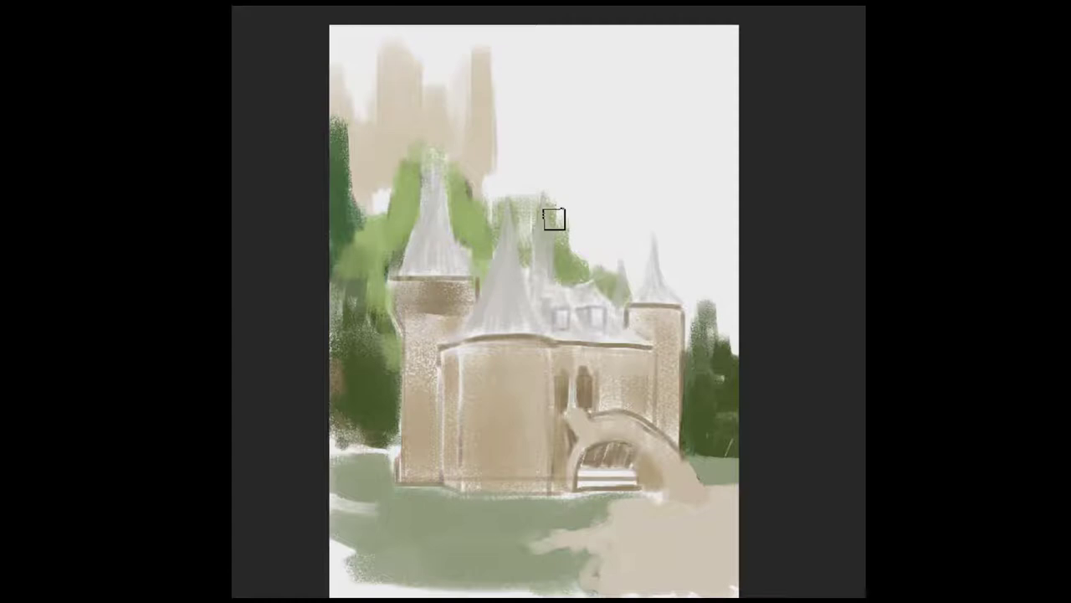
Step: Fill the upper right and area behind the spires with soft and dark green trees
left_click_drag(661, 184, 719, 335)
left_click_drag(711, 142, 728, 360)
left_click_drag(586, 201, 653, 293)
left_click_drag(669, 226, 719, 335)
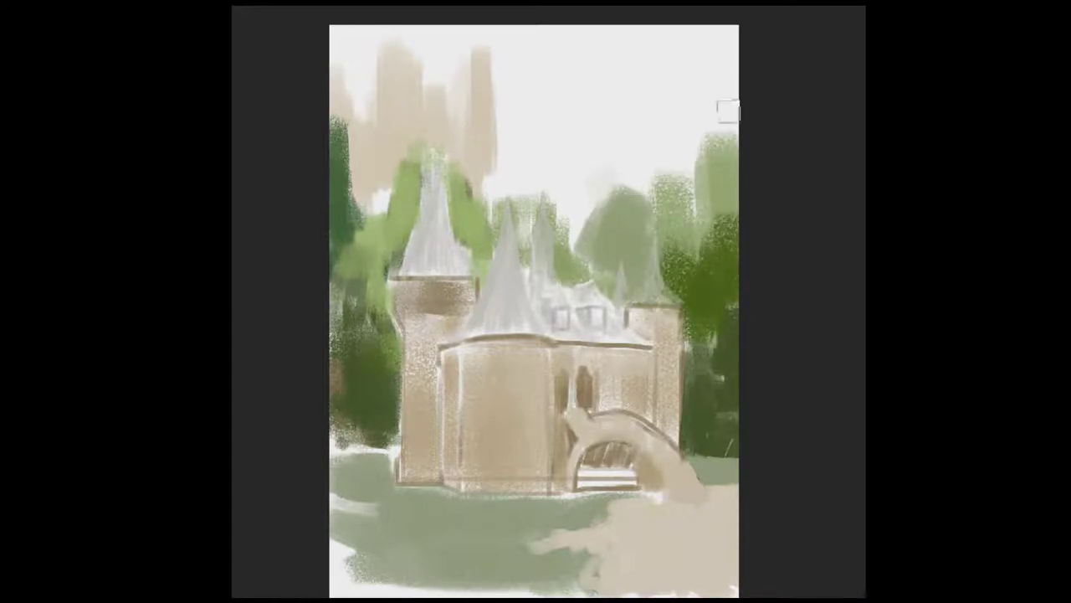
left_click_drag(727, 110, 590, 222)
left_click_drag(502, 159, 577, 251)
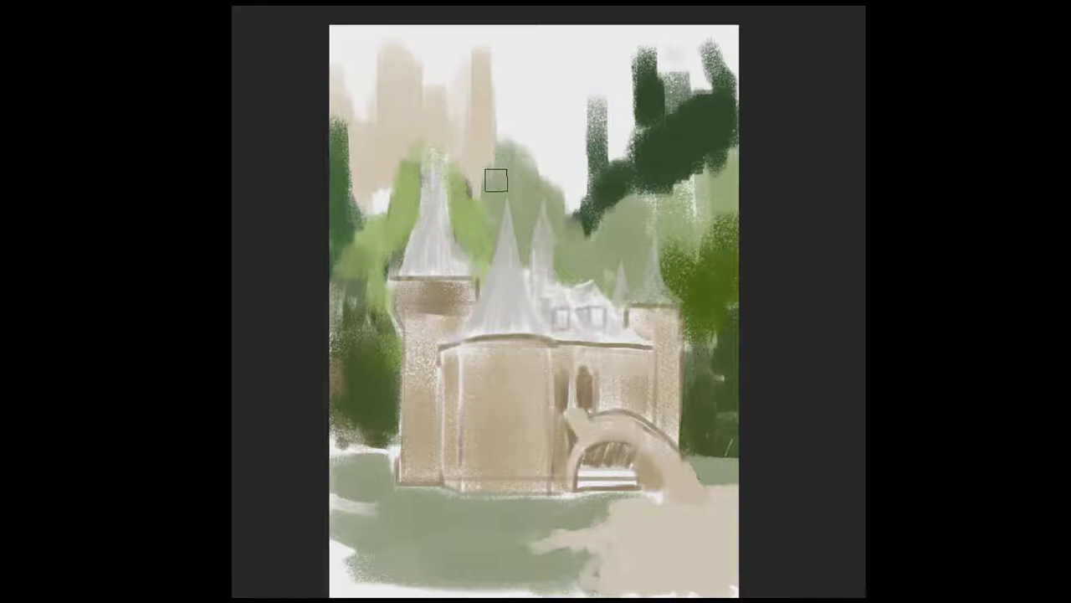
Step: Paint beige clouds upper left, blue sky upper right, and dark window slits on the towers
left_click_drag(465, 59, 335, 92)
mouse_move(507, 119)
left_mouse_down()
mouse_move(698, 72)
mouse_move(489, 60)
left_mouse_up()
left_click_drag(501, 355, 501, 456)
left_click_drag(414, 284, 419, 288)
left_click_drag(586, 373, 586, 410)
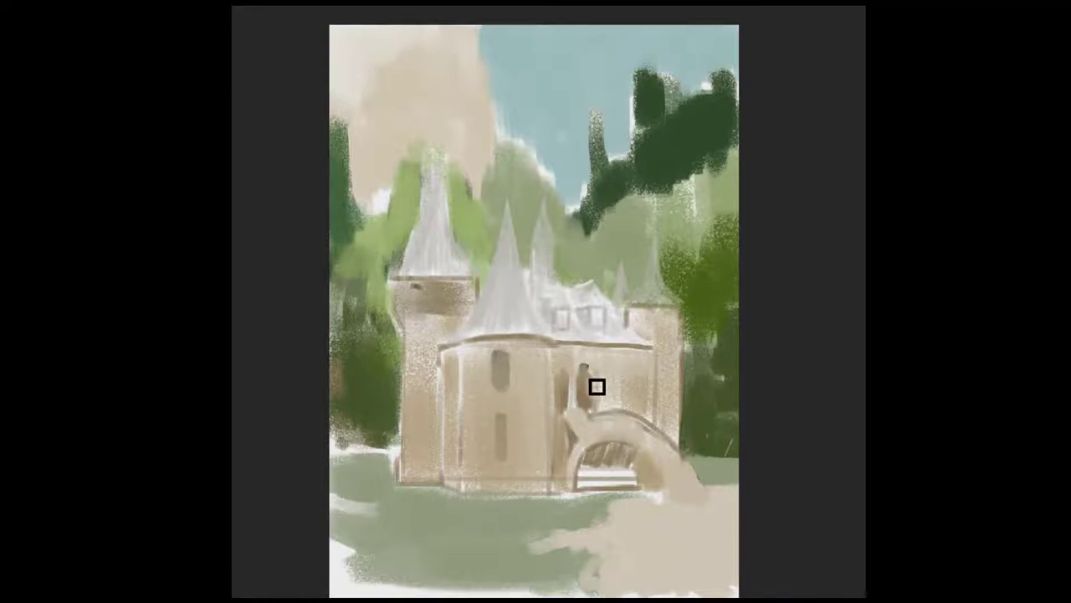
left_click_drag(499, 358, 500, 386)
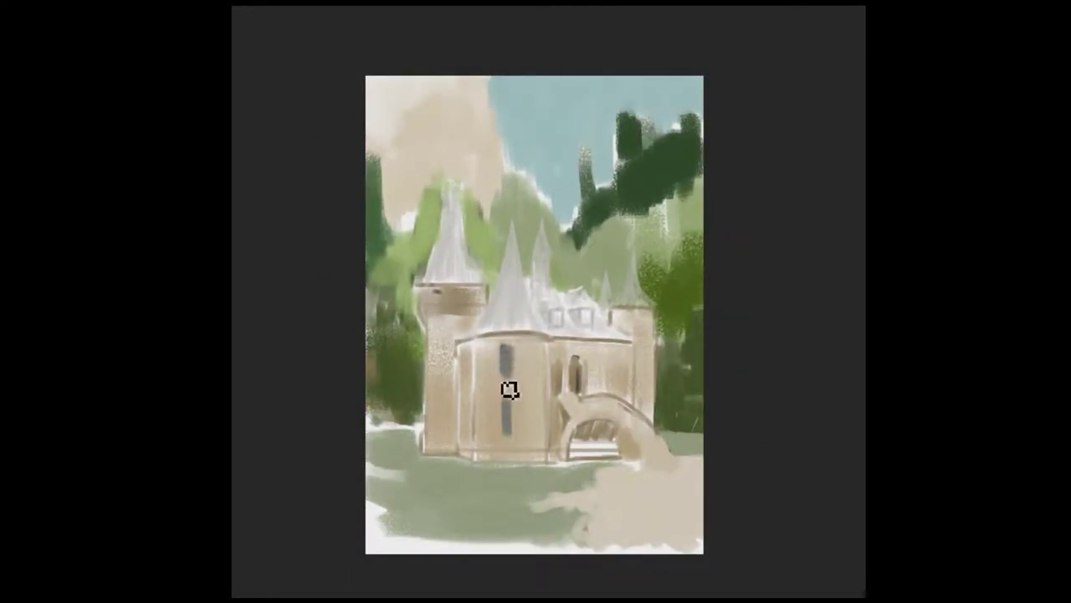
Step: Add small dark windows across the towers and walls and a dark arch under the staircase
left_click_drag(507, 377, 507, 393)
mouse_move(619, 351)
left_mouse_down()
mouse_move(619, 373)
mouse_move(643, 372)
left_mouse_up()
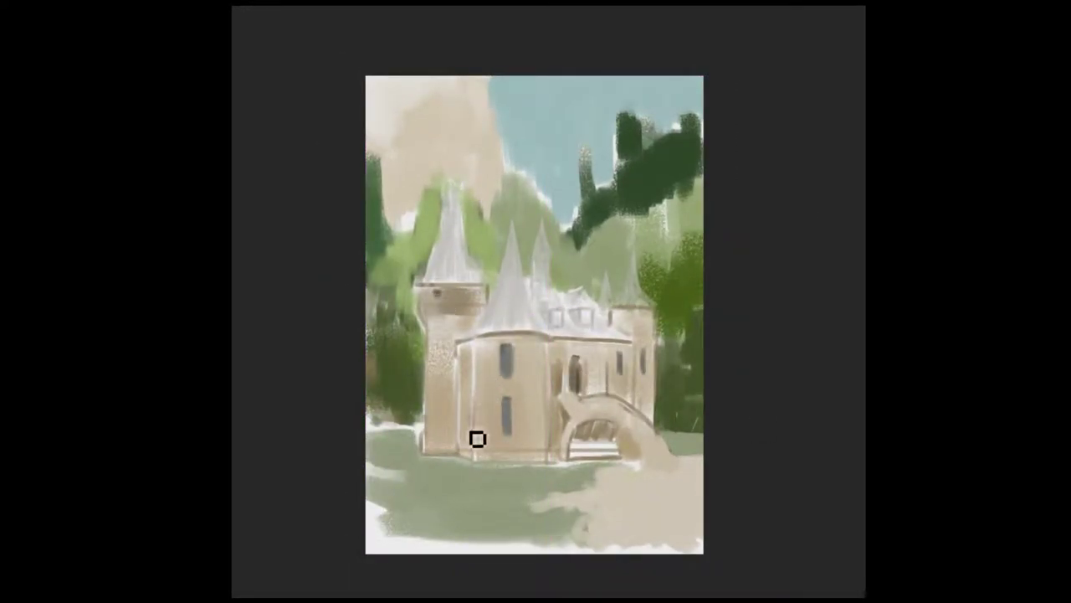
left_click_drag(466, 402, 466, 422)
left_click_drag(466, 353, 466, 374)
left_click_drag(557, 355, 556, 392)
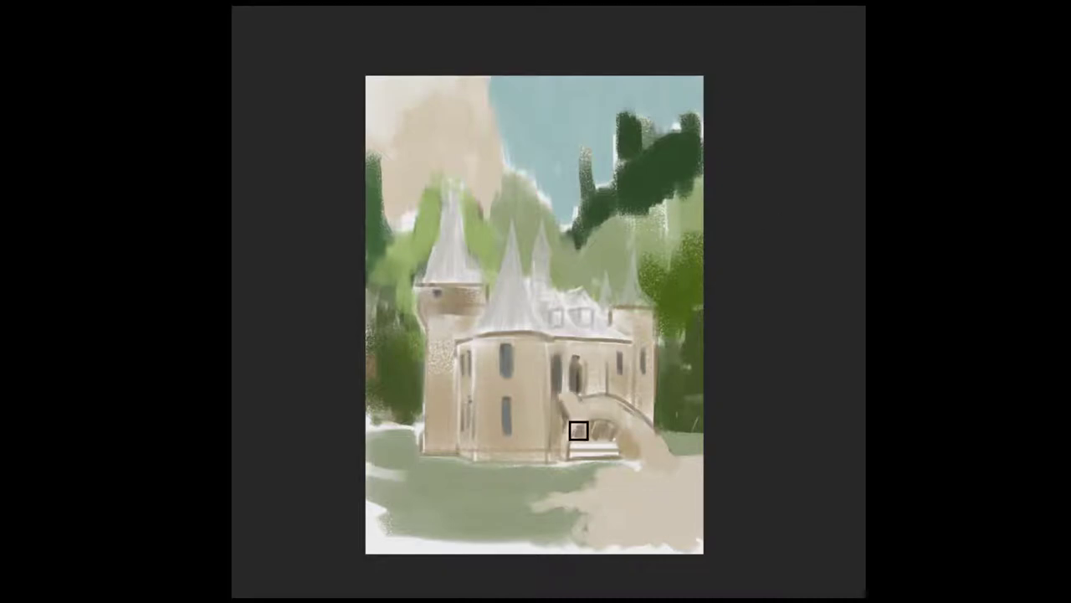
mouse_move(579, 431)
left_mouse_down()
mouse_move(572, 457)
mouse_move(614, 430)
mouse_move(578, 403)
left_mouse_up()
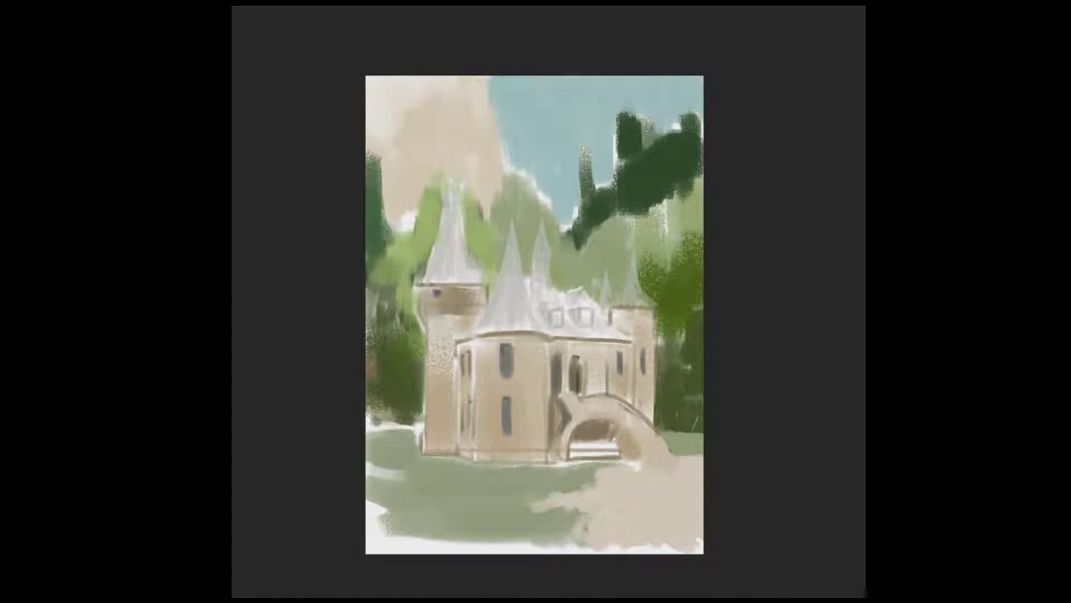
Step: Lighten the left tower and bridge, darken the lower-left grass, and brighten the central roof
left_click_drag(439, 337, 436, 435)
mouse_move(431, 295)
left_mouse_down()
mouse_move(481, 295)
mouse_move(460, 206)
mouse_move(477, 255)
mouse_move(433, 296)
mouse_move(451, 260)
left_mouse_up()
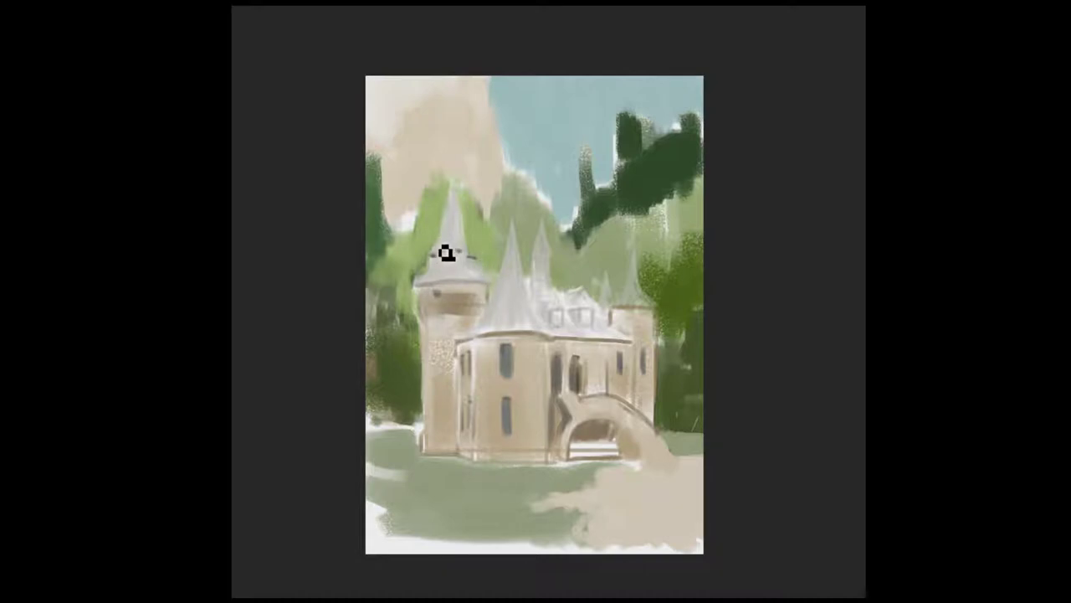
mouse_move(391, 535)
left_mouse_down()
mouse_move(567, 544)
mouse_move(399, 438)
mouse_move(376, 558)
mouse_move(382, 454)
mouse_move(507, 493)
mouse_move(574, 464)
left_mouse_up()
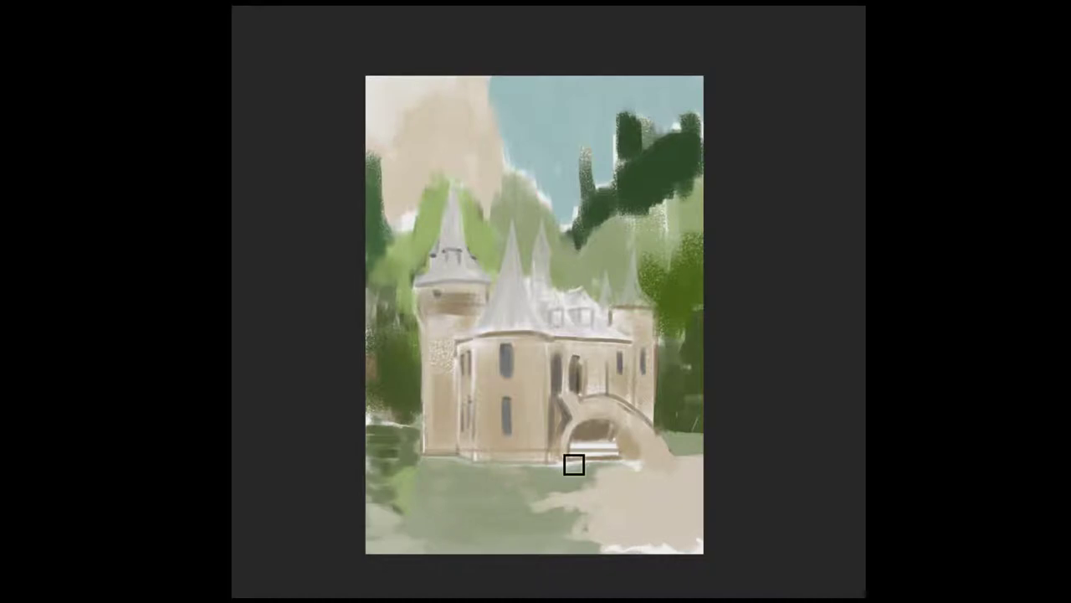
mouse_move(574, 465)
left_mouse_down()
mouse_move(557, 370)
mouse_move(572, 359)
left_mouse_up()
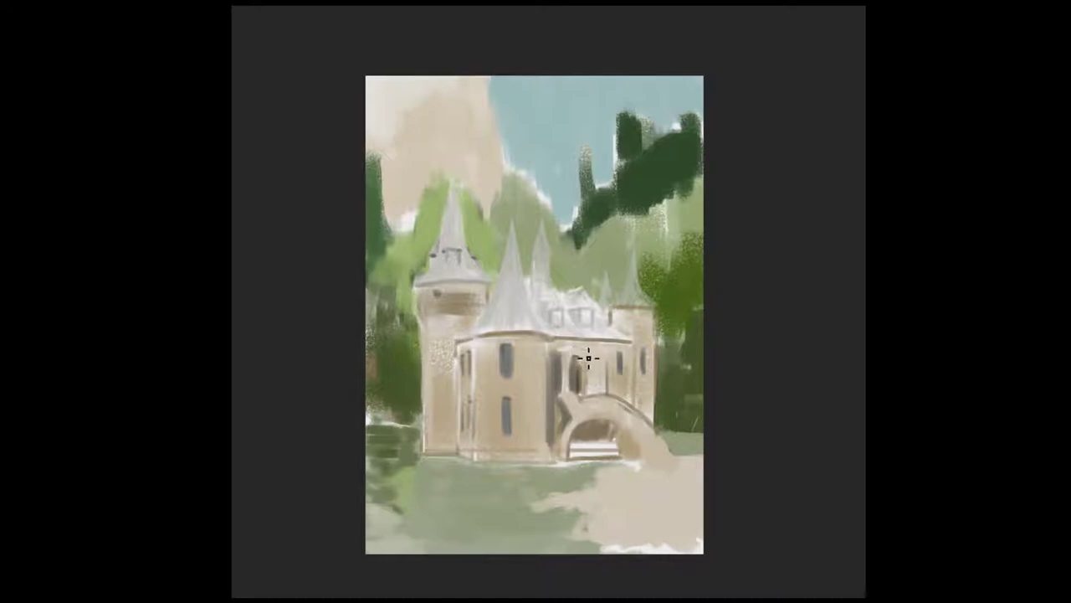
mouse_move(641, 421)
left_mouse_down()
mouse_move(655, 411)
mouse_move(655, 476)
mouse_move(590, 376)
mouse_move(493, 457)
mouse_move(641, 273)
mouse_move(662, 313)
mouse_move(615, 317)
mouse_move(576, 361)
left_mouse_up()
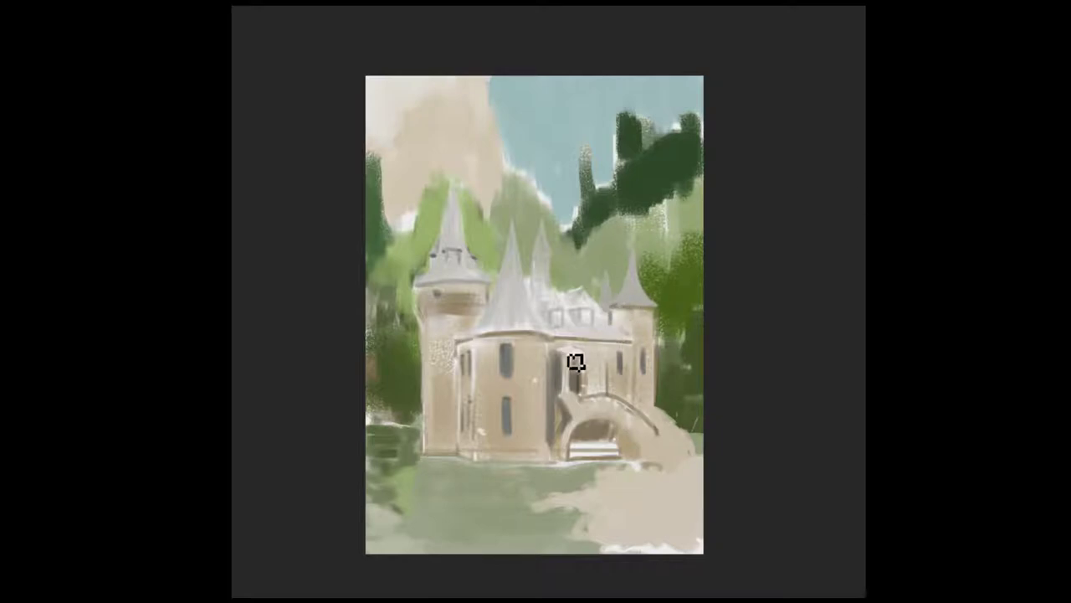
left_click_drag(531, 288, 502, 275)
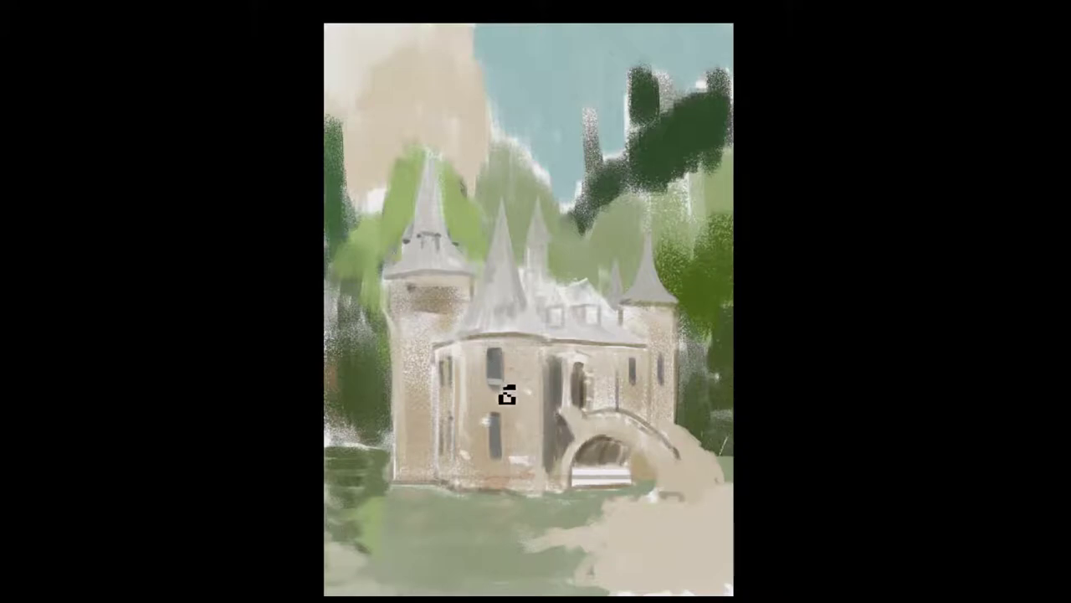
Step: Add pane strokes to the tall windows, shadows by the arch, and a round white roof window
left_click_drag(496, 356, 495, 380)
left_click_drag(495, 422, 497, 451)
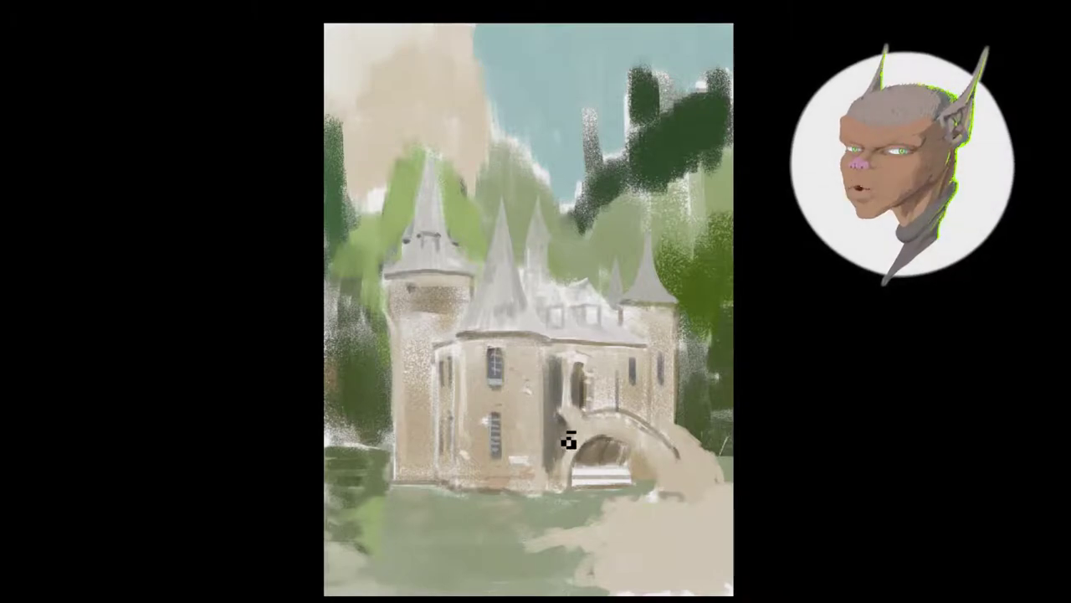
left_click_drag(568, 441, 550, 503)
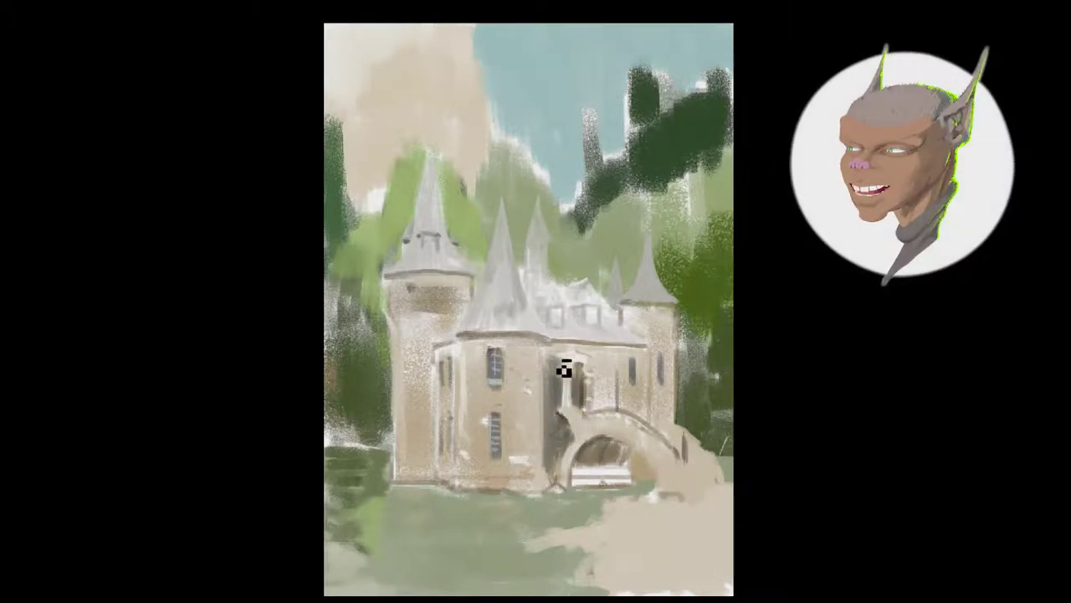
left_click_drag(552, 358, 553, 398)
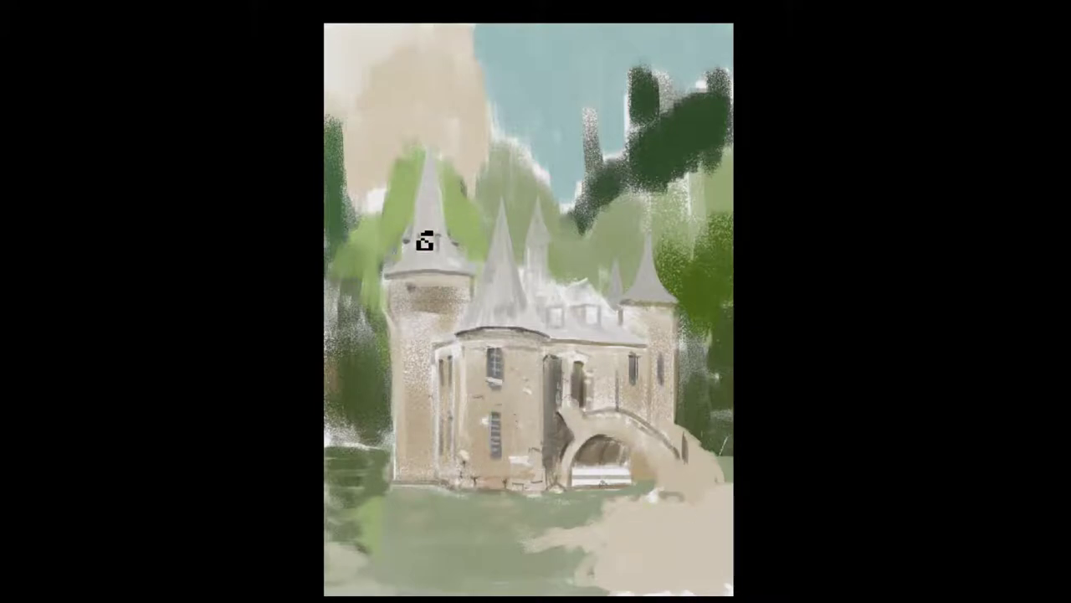
left_click_drag(434, 241, 426, 246)
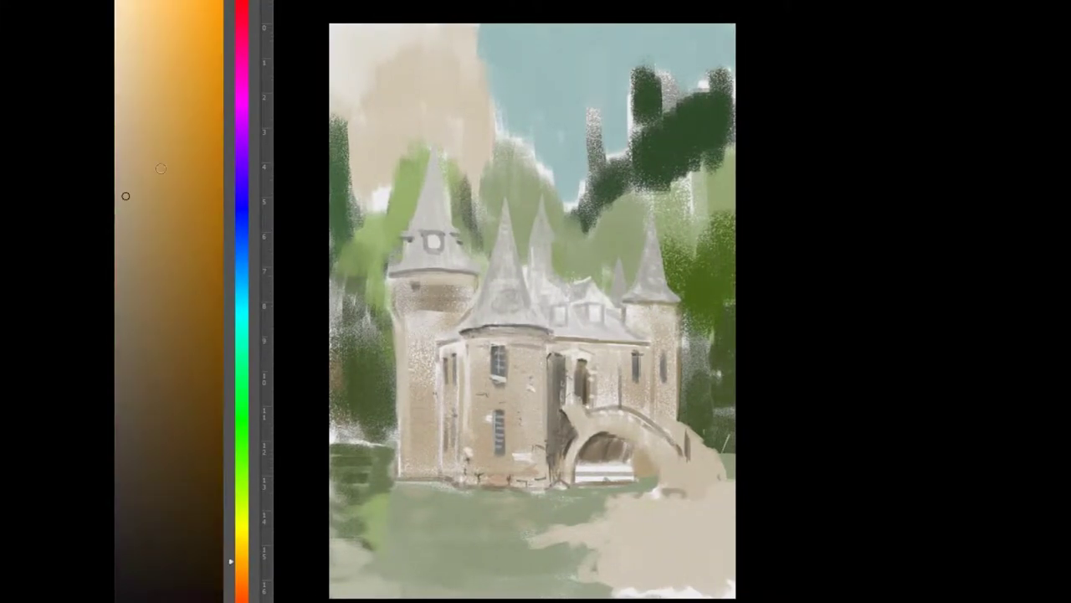
Step: Sample castle and grass colours to paint vertical water reflections and darker doorway strokes
mouse_move(681, 371)
left_mouse_down()
mouse_move(614, 339)
mouse_move(597, 279)
mouse_move(616, 303)
left_mouse_up()
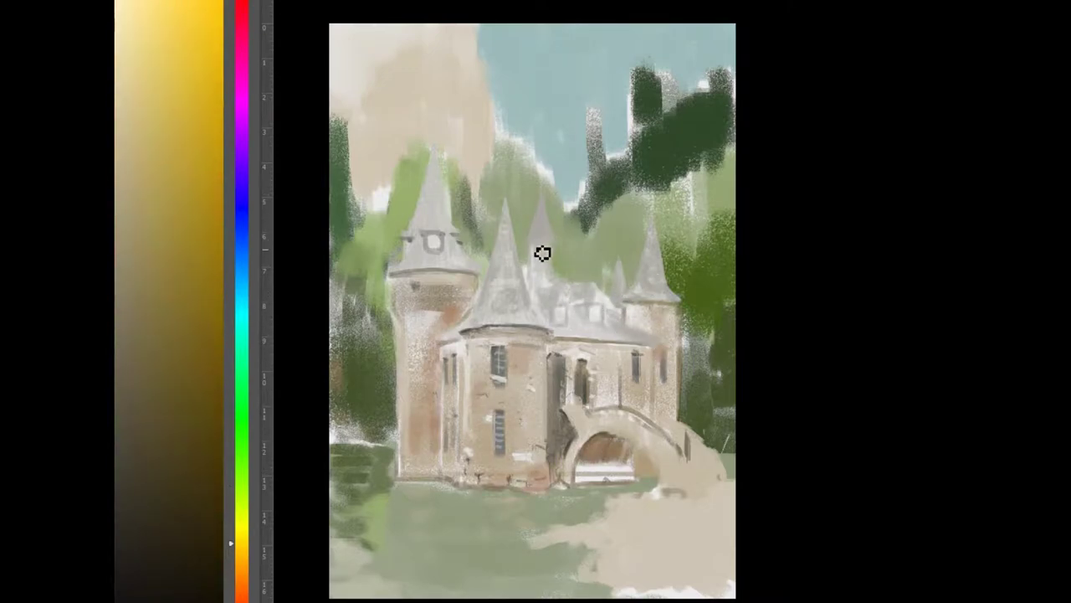
mouse_move(563, 251)
left_mouse_down()
mouse_move(536, 259)
mouse_move(512, 197)
left_mouse_up()
left_click_drag(554, 287, 530, 243)
mouse_move(550, 265)
left_mouse_down()
mouse_move(540, 239)
mouse_move(398, 297)
mouse_move(422, 278)
mouse_move(455, 172)
mouse_move(450, 226)
mouse_move(469, 271)
mouse_move(575, 383)
mouse_move(566, 401)
mouse_move(609, 408)
left_mouse_up()
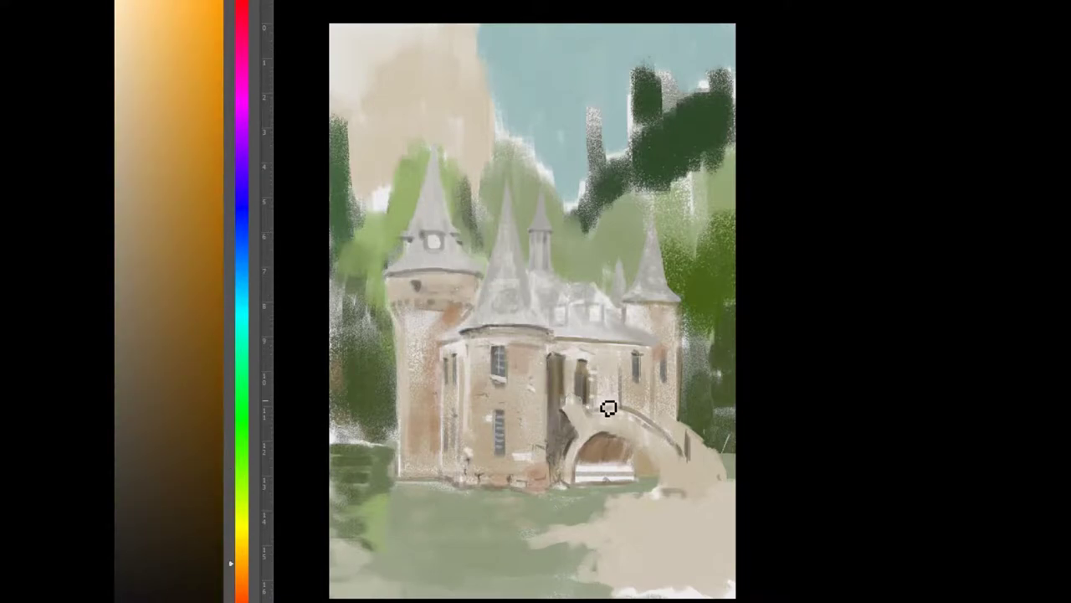
left_click_drag(628, 360, 574, 384)
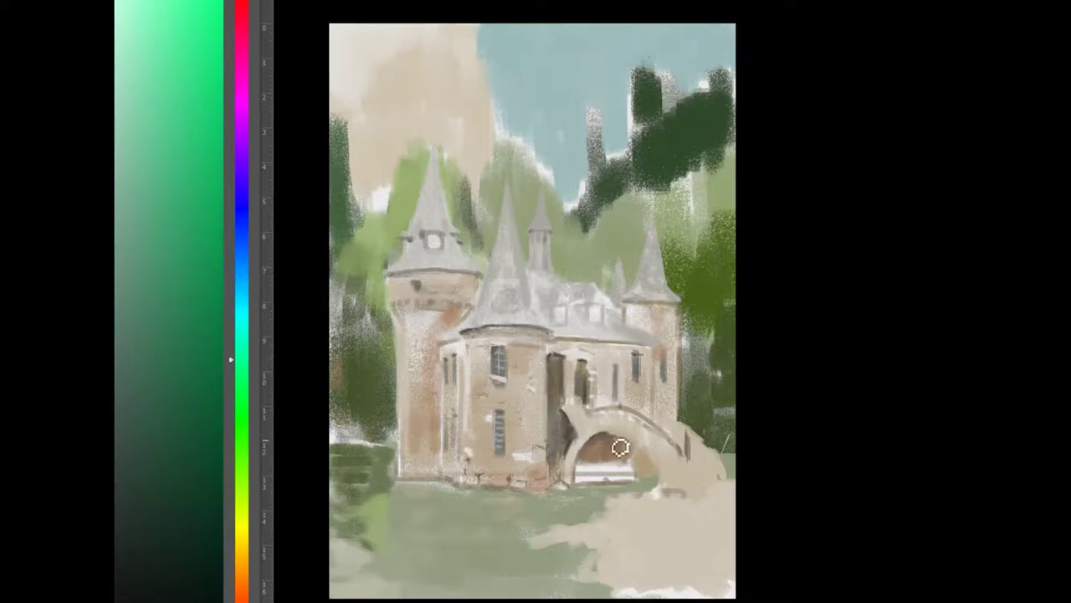
mouse_move(590, 465)
left_mouse_down()
mouse_move(585, 553)
mouse_move(481, 457)
left_mouse_up()
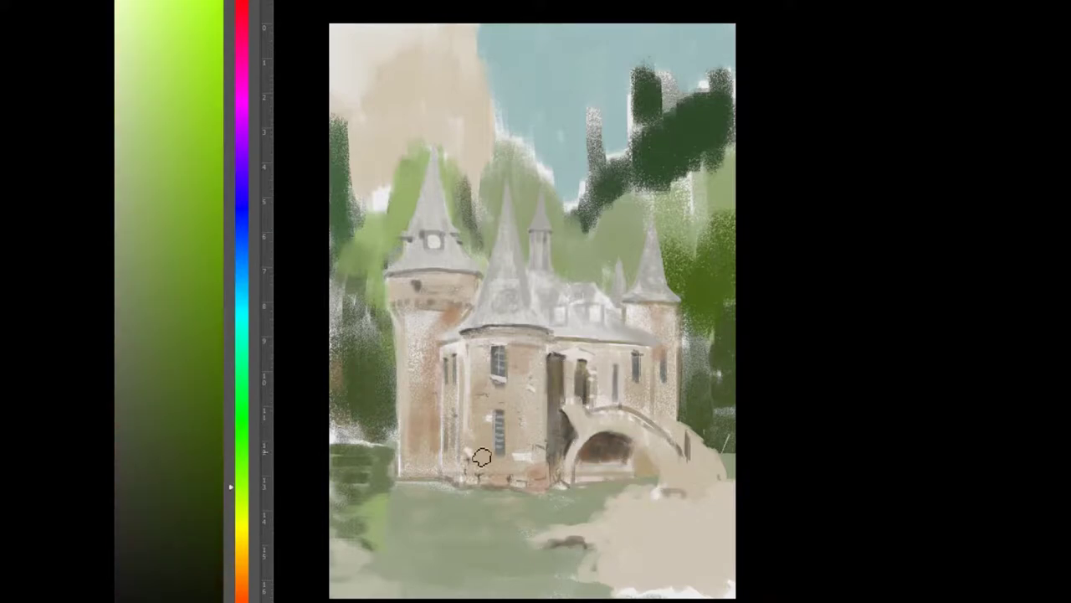
mouse_move(428, 387)
left_mouse_down()
mouse_move(641, 329)
mouse_move(691, 373)
mouse_move(689, 440)
mouse_move(405, 229)
left_mouse_up()
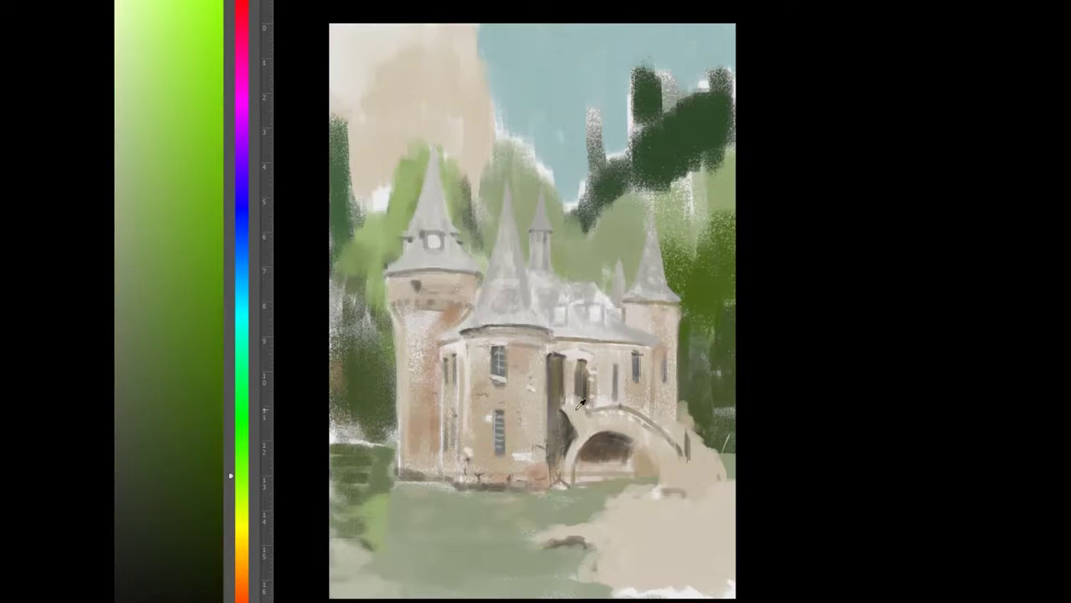
mouse_move(580, 403)
left_mouse_down()
mouse_move(466, 280)
mouse_move(387, 270)
mouse_move(616, 263)
mouse_move(341, 291)
mouse_move(368, 432)
mouse_move(379, 420)
left_mouse_up()
mouse_move(387, 493)
left_mouse_down()
mouse_move(406, 513)
mouse_move(453, 520)
mouse_move(583, 507)
mouse_move(539, 423)
left_mouse_up()
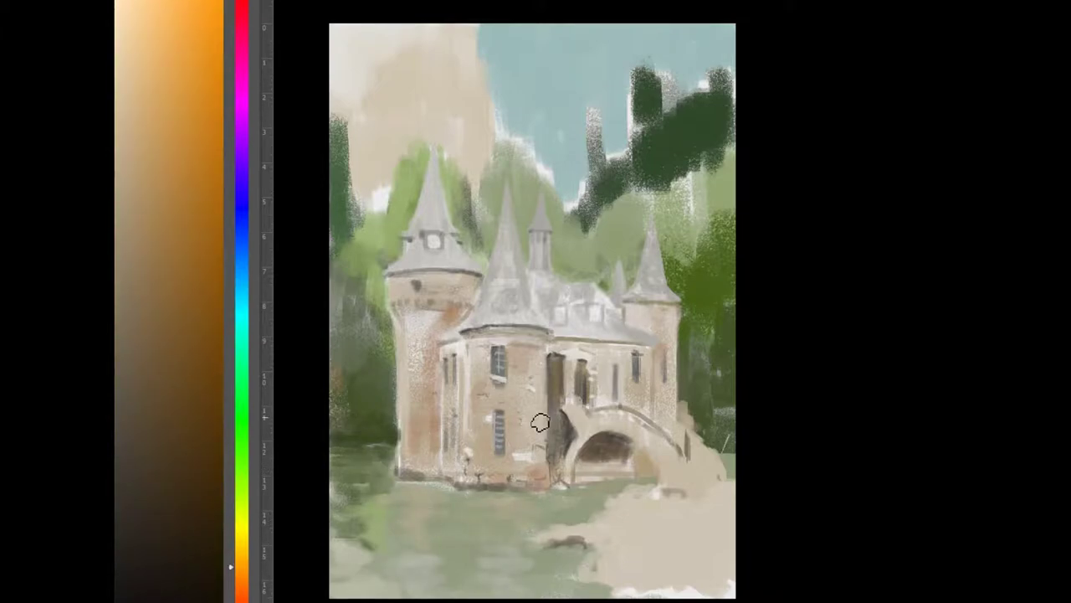
mouse_move(494, 366)
left_mouse_down()
mouse_move(507, 428)
mouse_move(610, 315)
mouse_move(553, 330)
mouse_move(530, 313)
left_mouse_up()
left_click(594, 293)
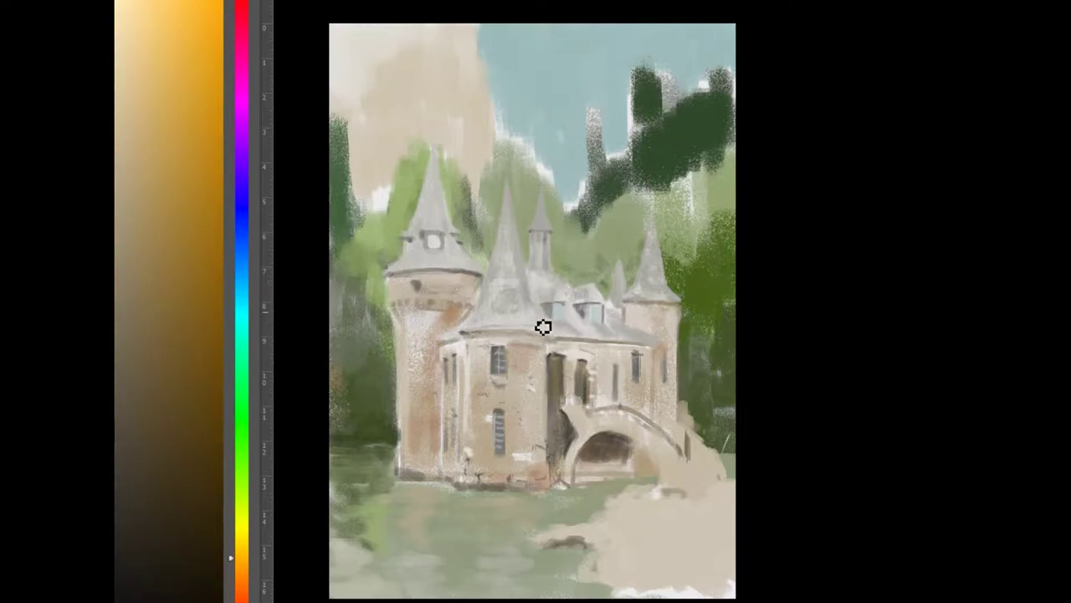
left_click_drag(381, 459, 494, 579)
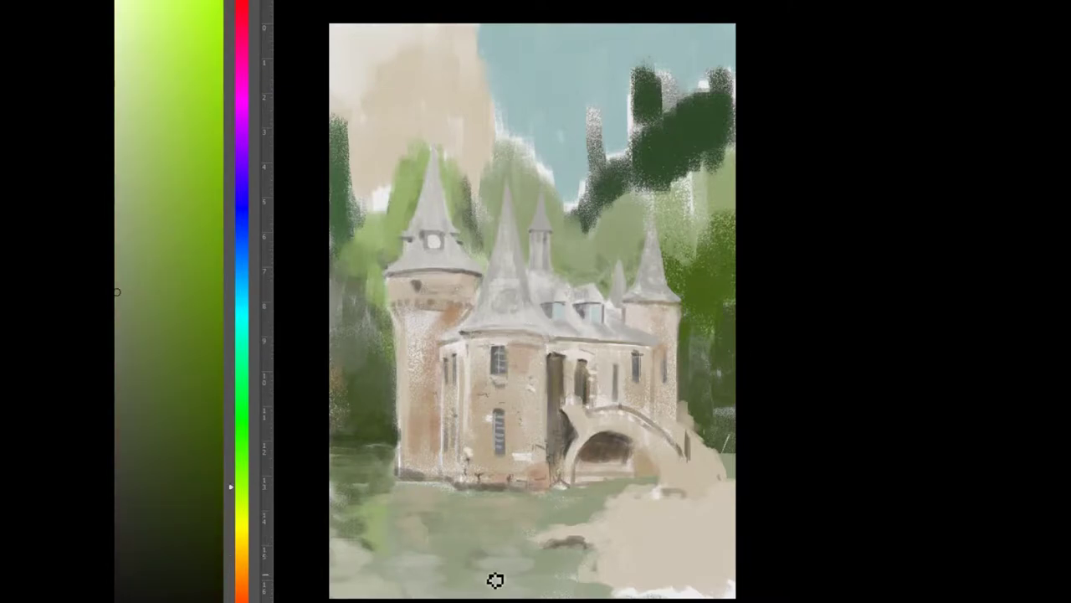
left_click_drag(554, 544, 494, 463)
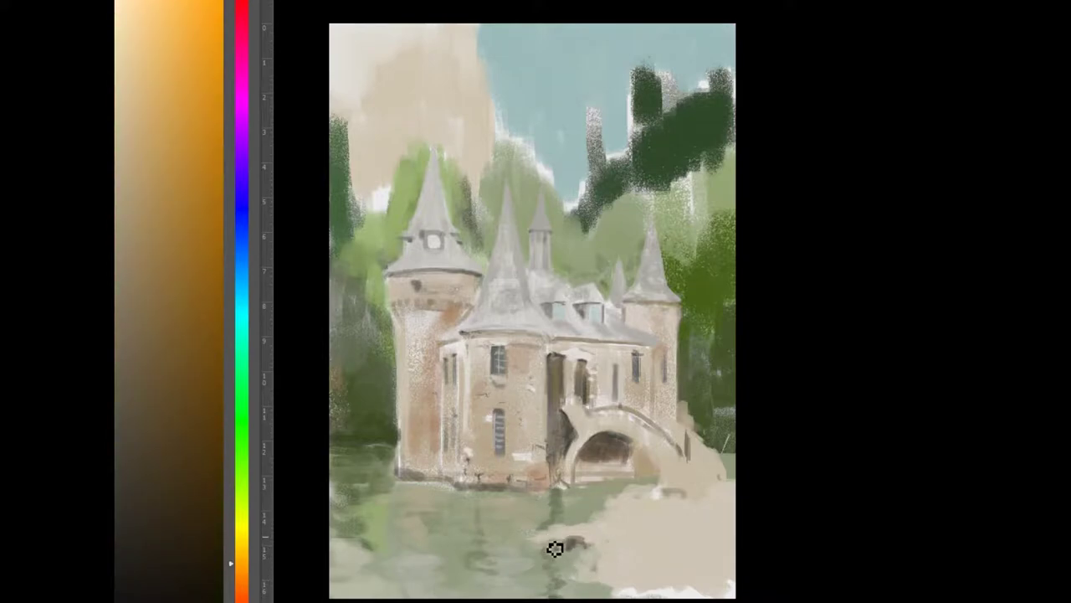
key("ctrl+t")
key("ctrl+minus")
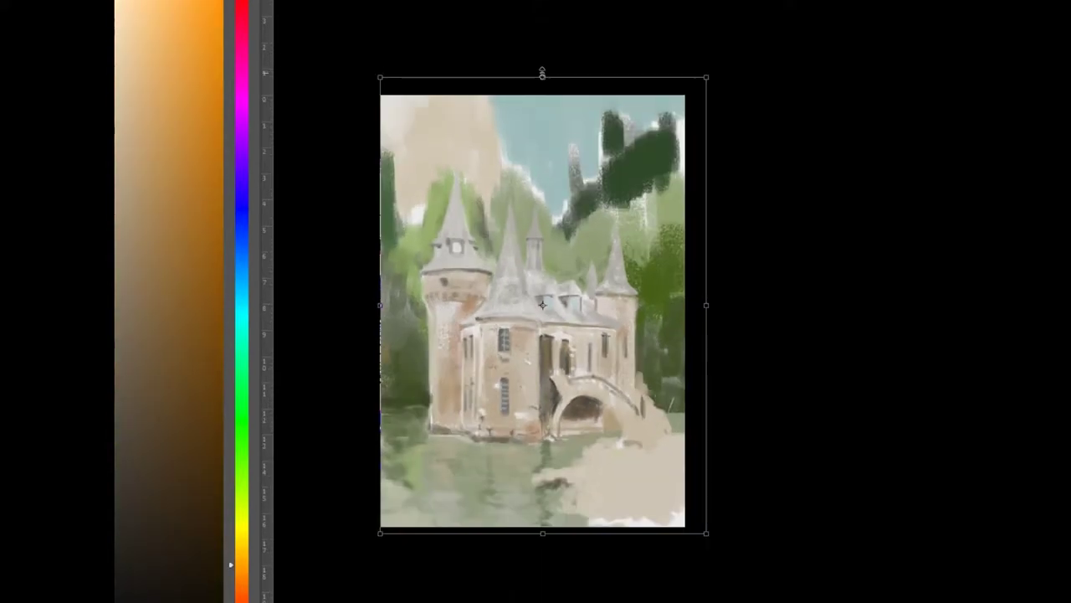
key("Escape")
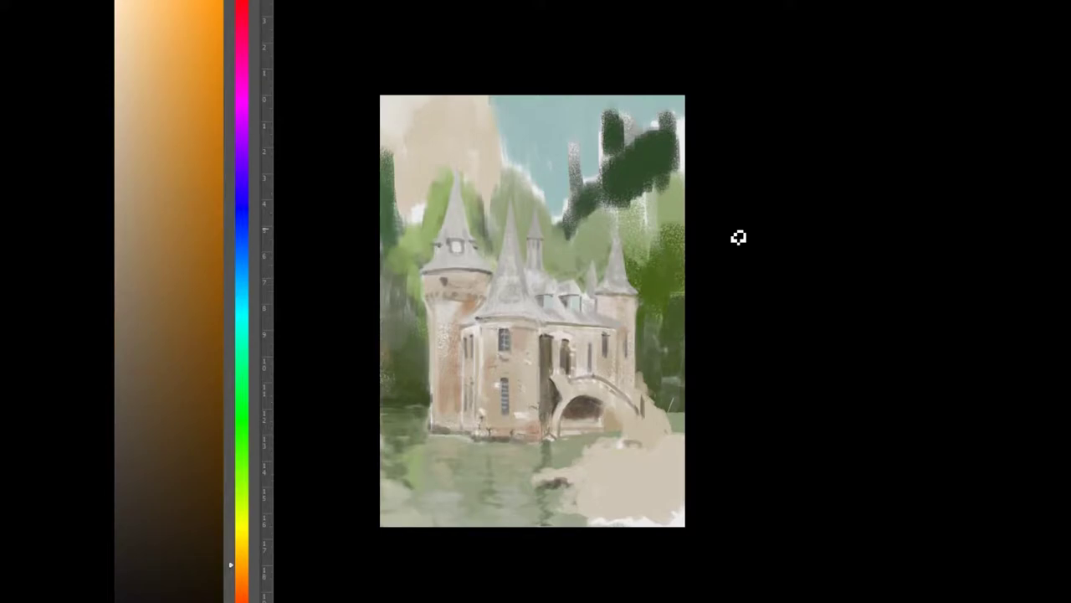
key("ctrl+plus")
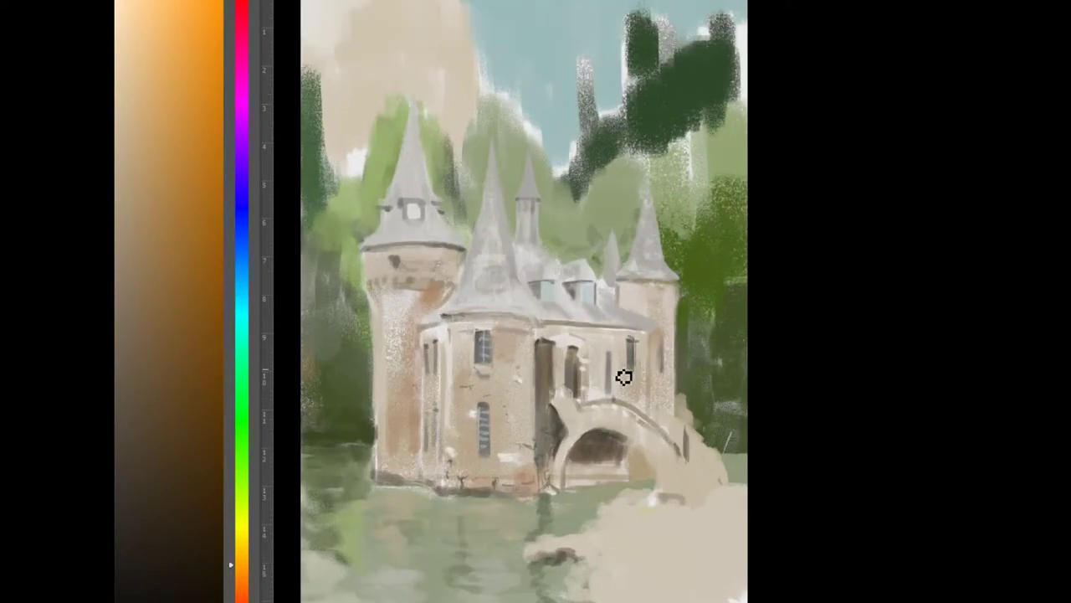
mouse_move(622, 376)
left_mouse_down()
mouse_move(410, 316)
mouse_move(452, 493)
mouse_move(452, 386)
mouse_move(445, 495)
mouse_move(257, 469)
left_mouse_up()
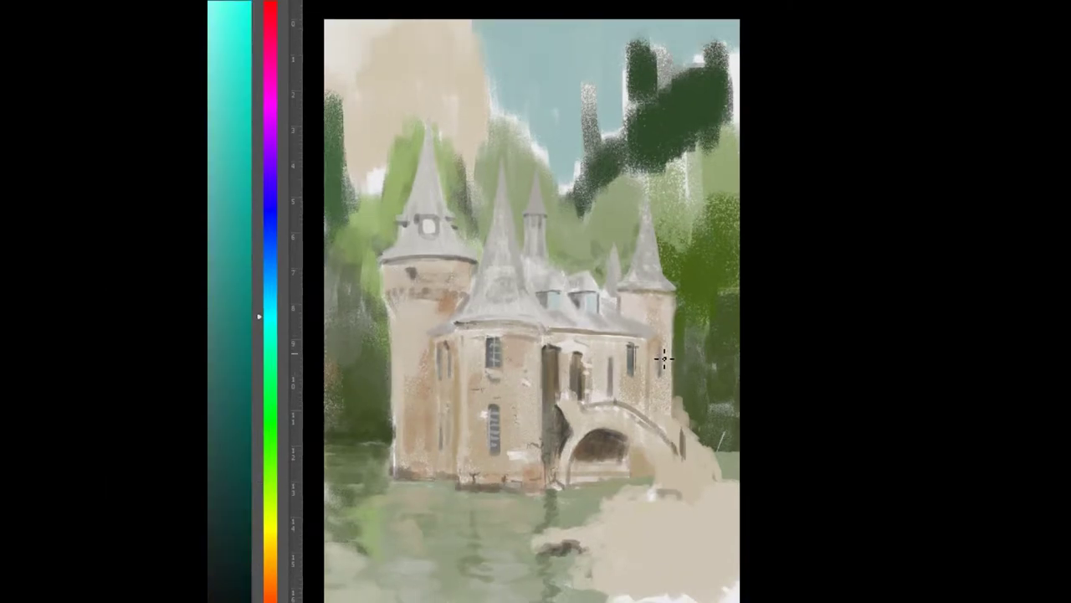
Step: Sample warm wall tones and brush beige highlights over the right tower and its top
left_click(671, 379, "alt")
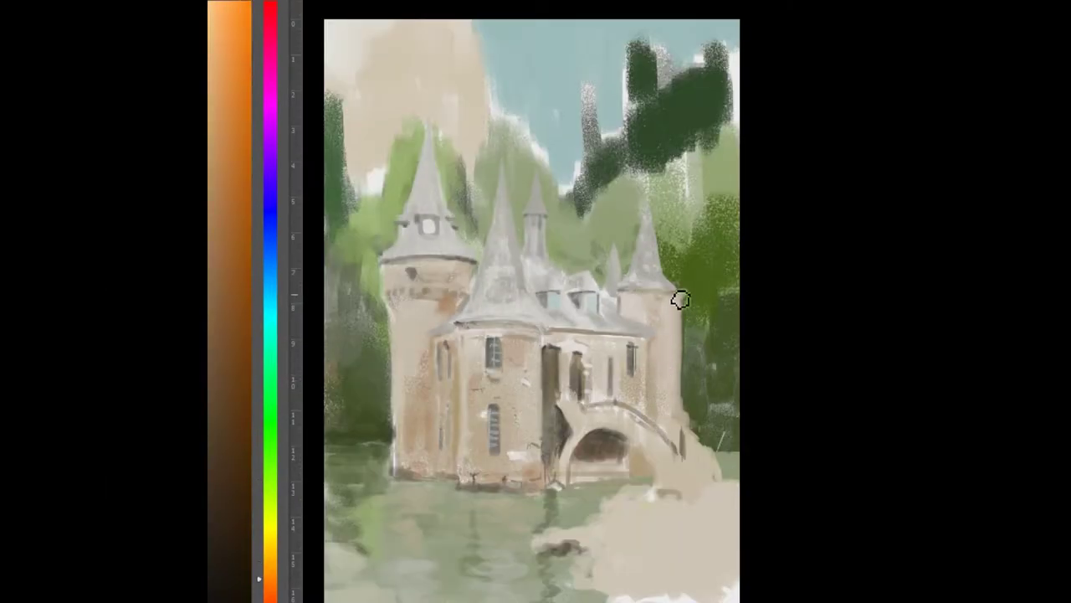
left_click_drag(679, 297, 660, 368)
left_click(675, 438, "alt")
left_click(602, 390, "alt")
left_click(661, 292, "alt")
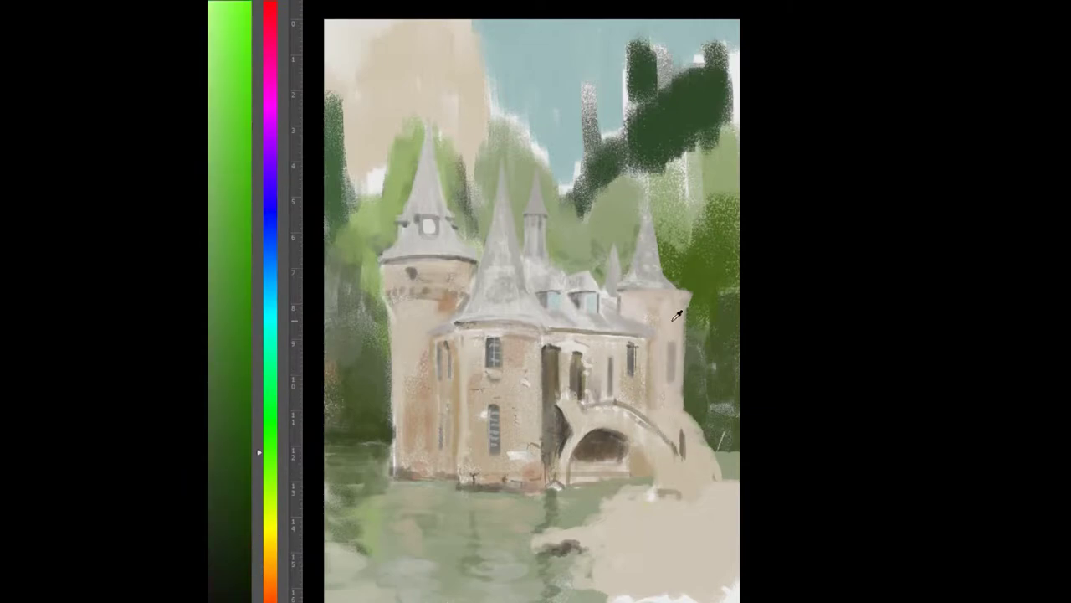
left_click(657, 278, "alt")
left_click_drag(661, 226, 676, 289)
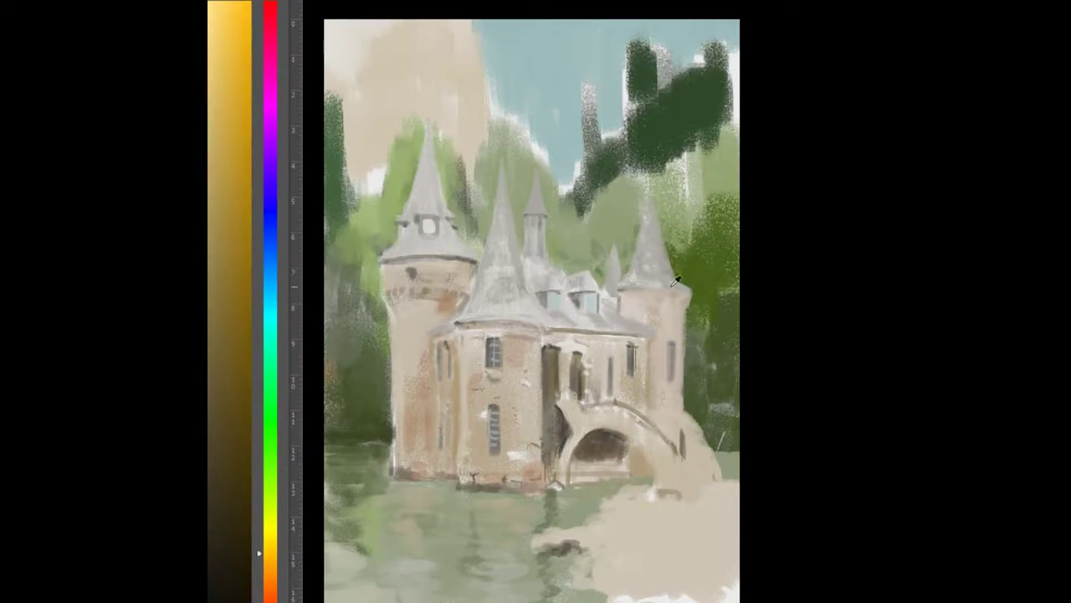
left_click(695, 311, "alt")
Step: Sample wall and bridge colours and paint stair steps down the bridge's right side
left_click(628, 327, "alt")
left_click(667, 349, "alt")
left_click(624, 384, "alt")
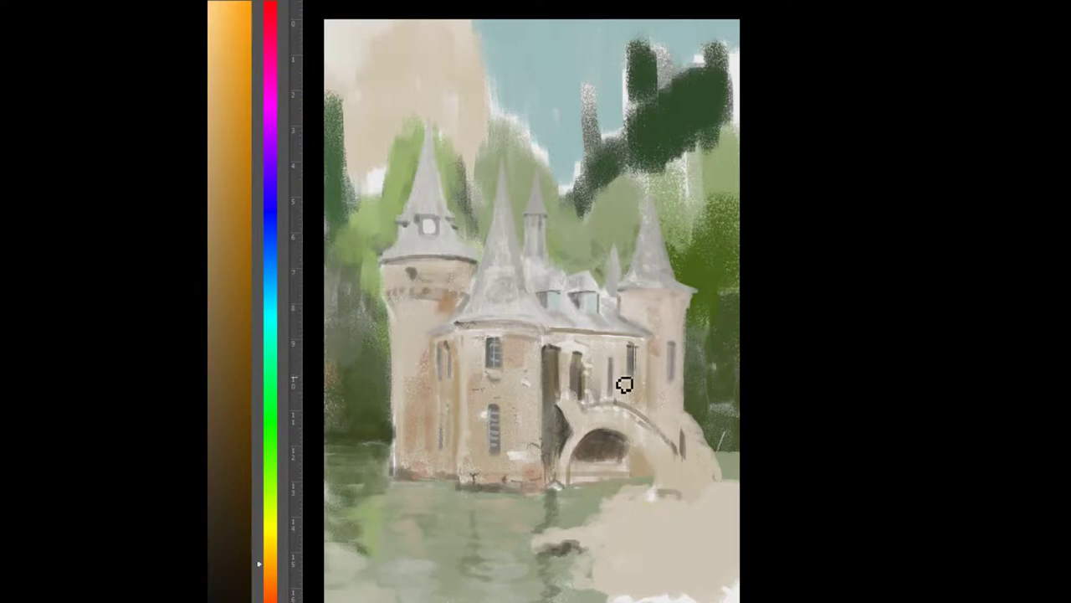
left_click(390, 287, "alt")
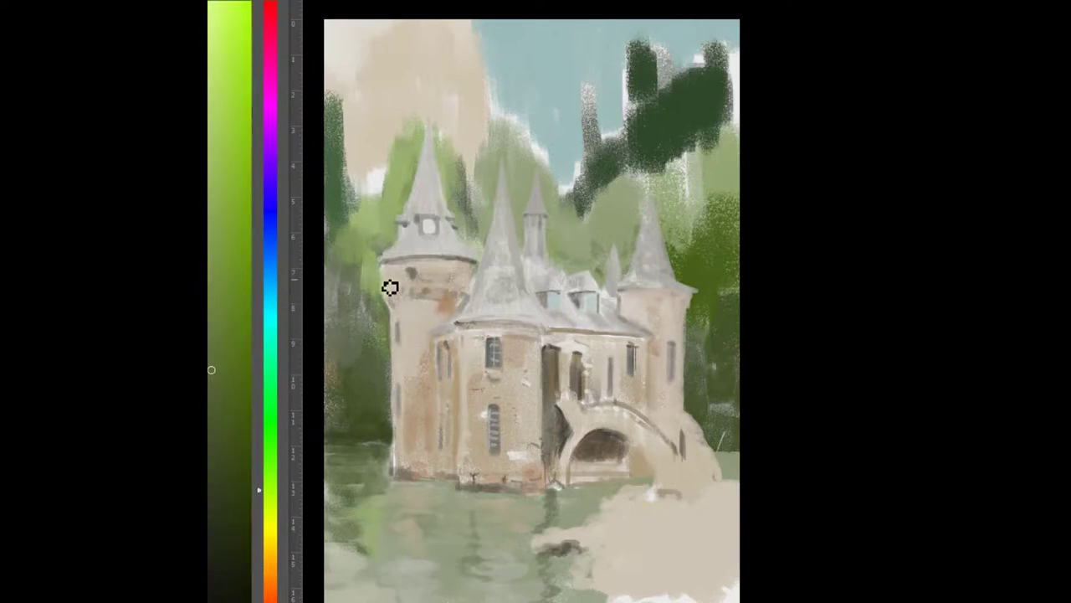
left_click(641, 450, "alt")
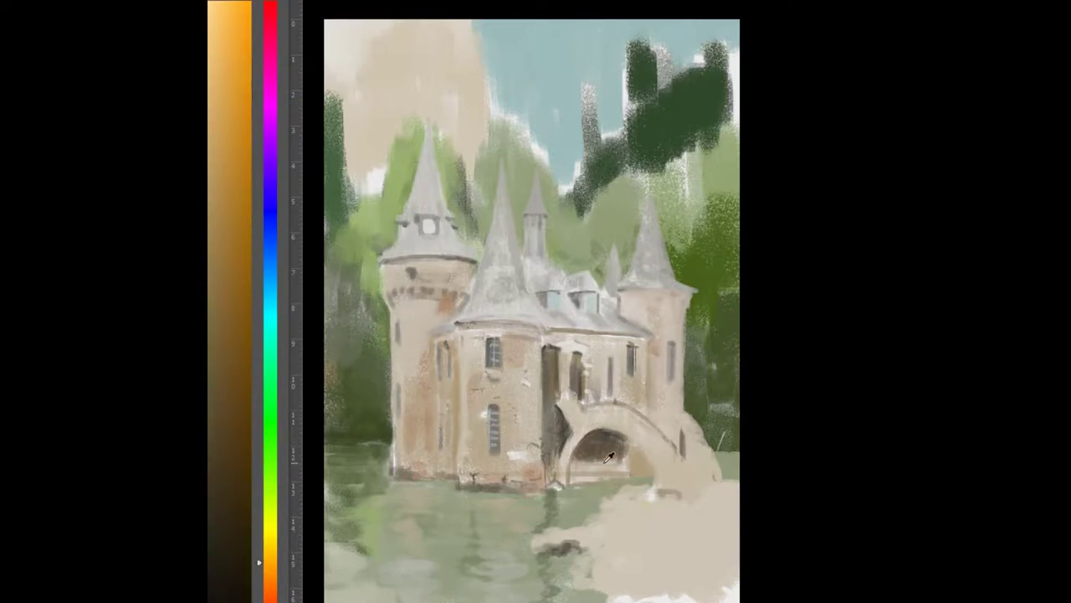
mouse_move(712, 492)
left_mouse_down()
mouse_move(722, 447)
mouse_move(662, 421)
left_mouse_up()
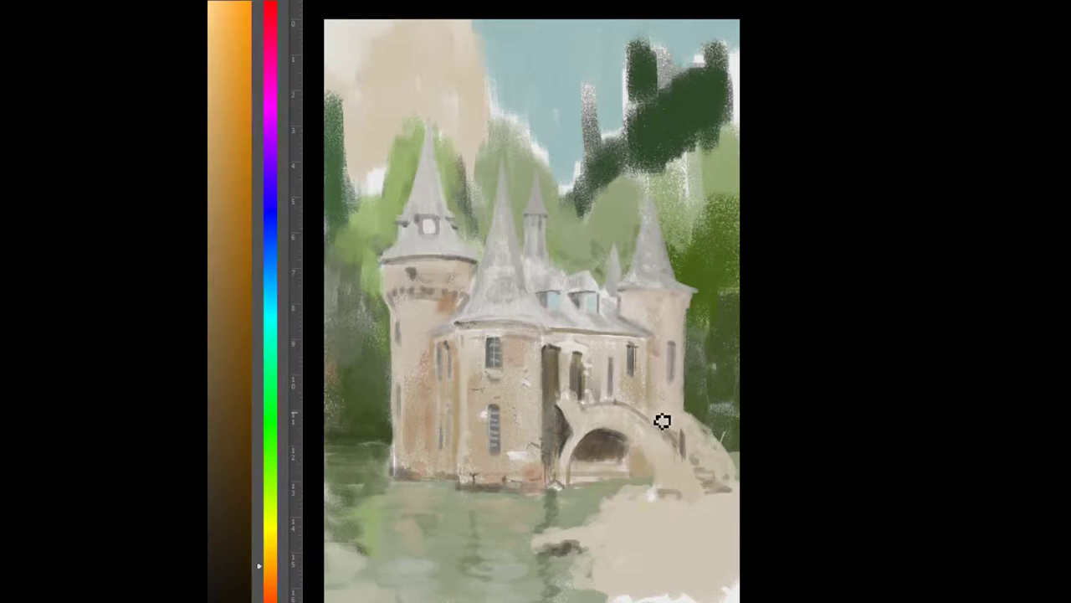
Step: Pick a right-side wall colour and darken the doorway with a vertical stroke
left_click(641, 354, "alt")
left_click(634, 390, "alt")
left_click(664, 359, "alt")
left_click(667, 356, "alt")
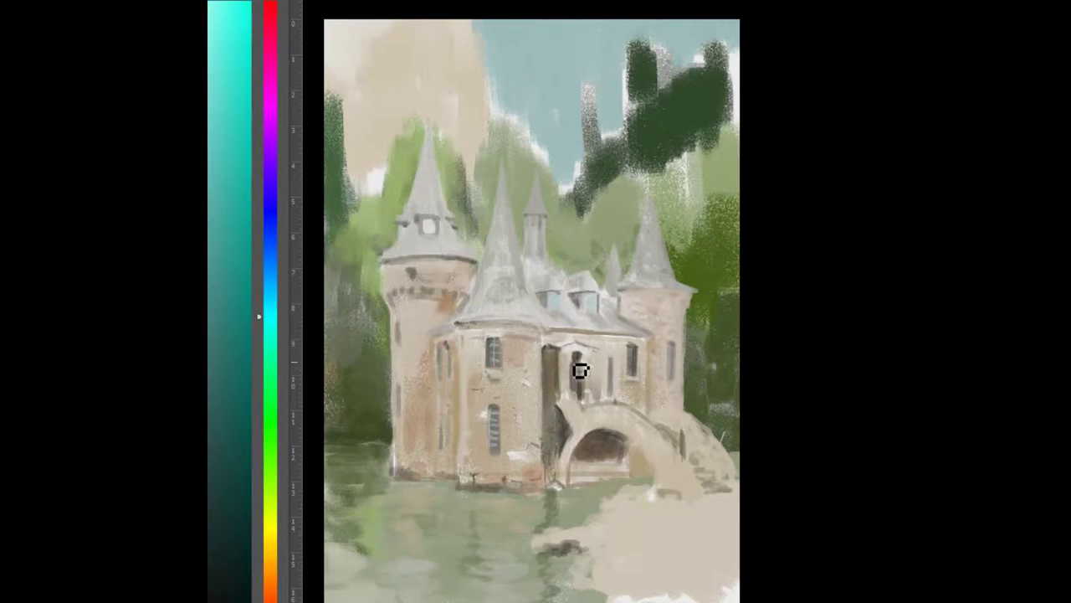
left_click_drag(580, 370, 590, 384)
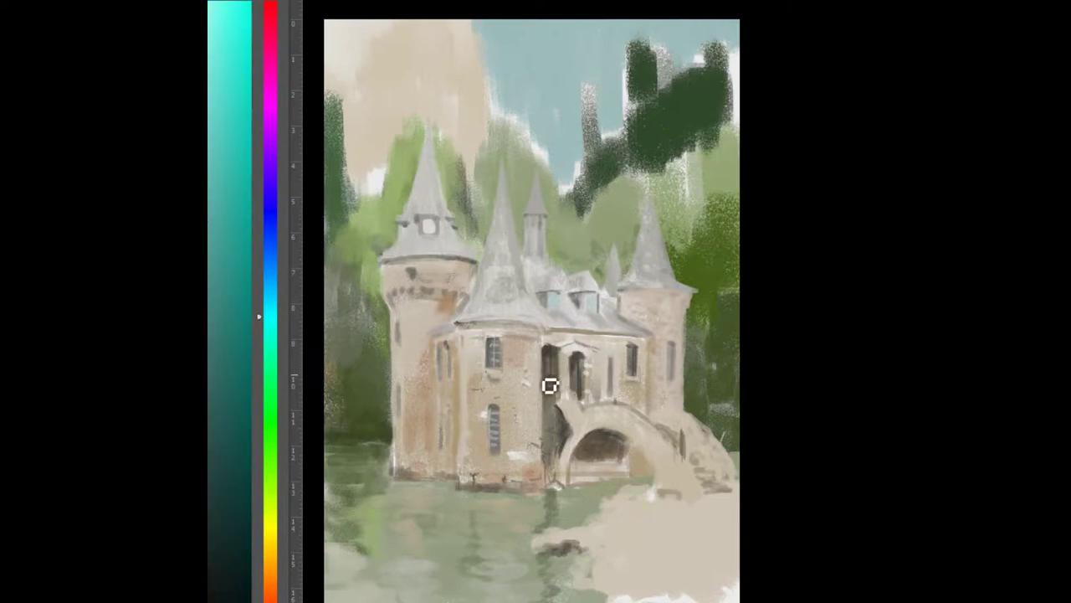
Step: Sample orange, yellow and gold tones from the central walls and arch
left_click(536, 343, "alt")
left_click(530, 328, "alt")
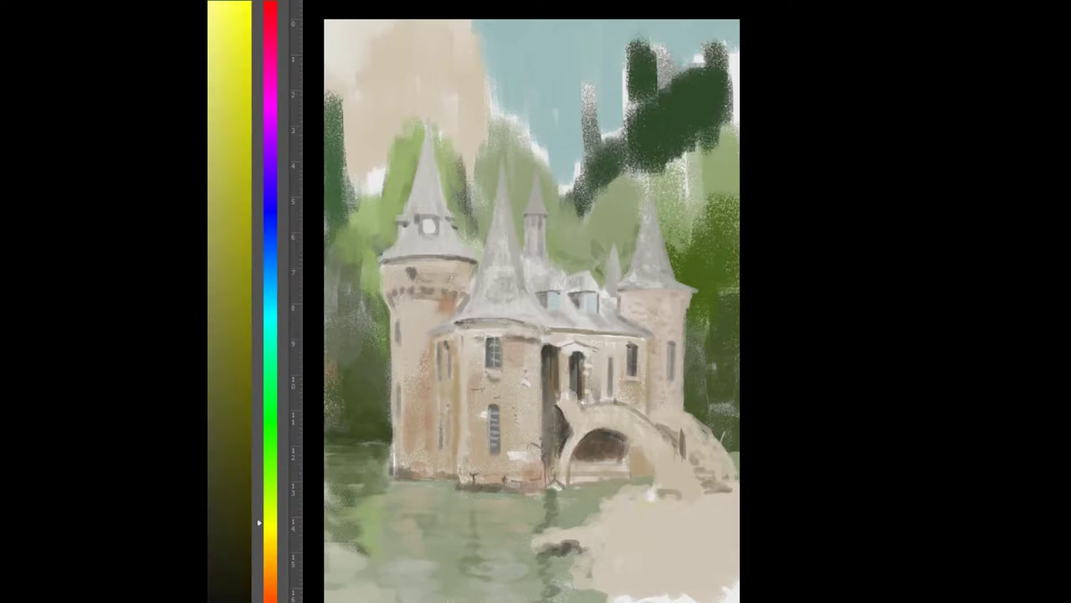
left_click(558, 419, "alt")
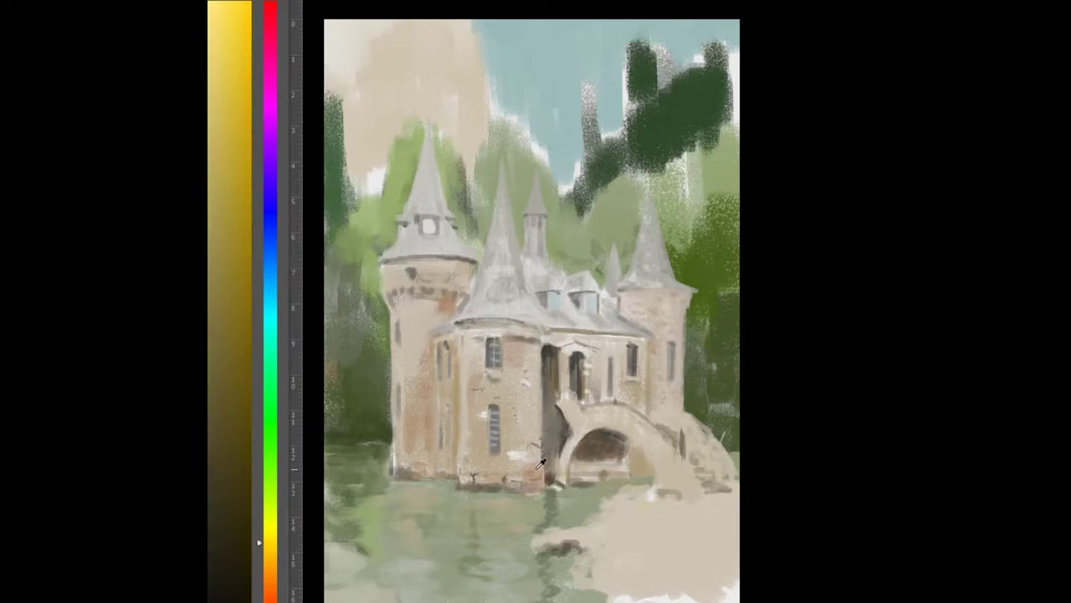
left_click(540, 467, "alt")
left_click(554, 382, "alt")
left_click(608, 452, "alt")
left_click(596, 498, "alt")
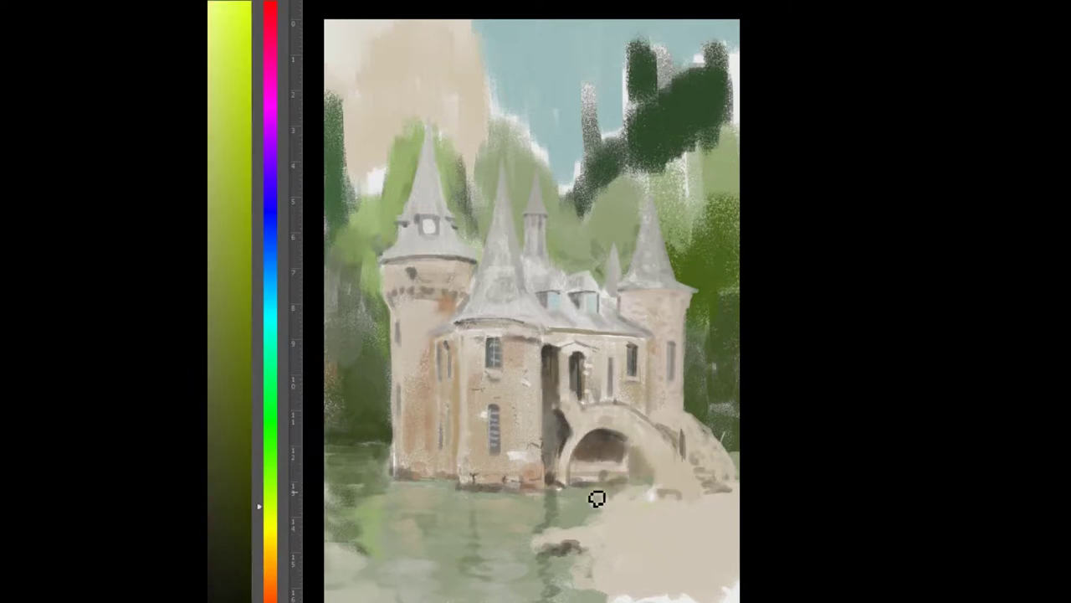
Step: Sample green, orange-brown and darker tones around the bridge
left_click(482, 400, "alt")
left_click(530, 262, "alt")
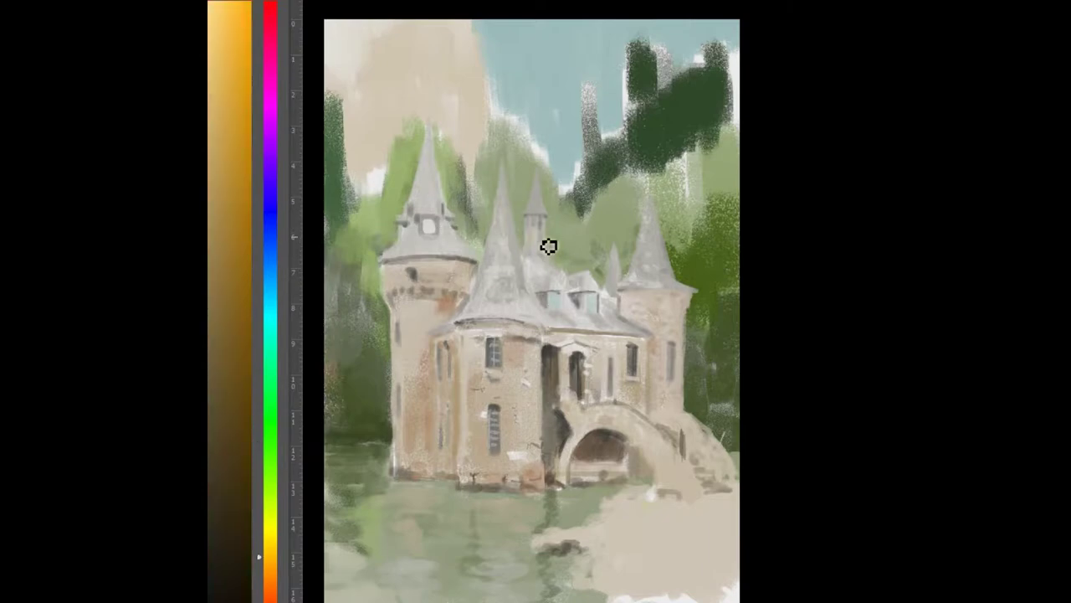
left_click(574, 421, "alt")
left_click(655, 456, "alt")
left_click(562, 468, "alt")
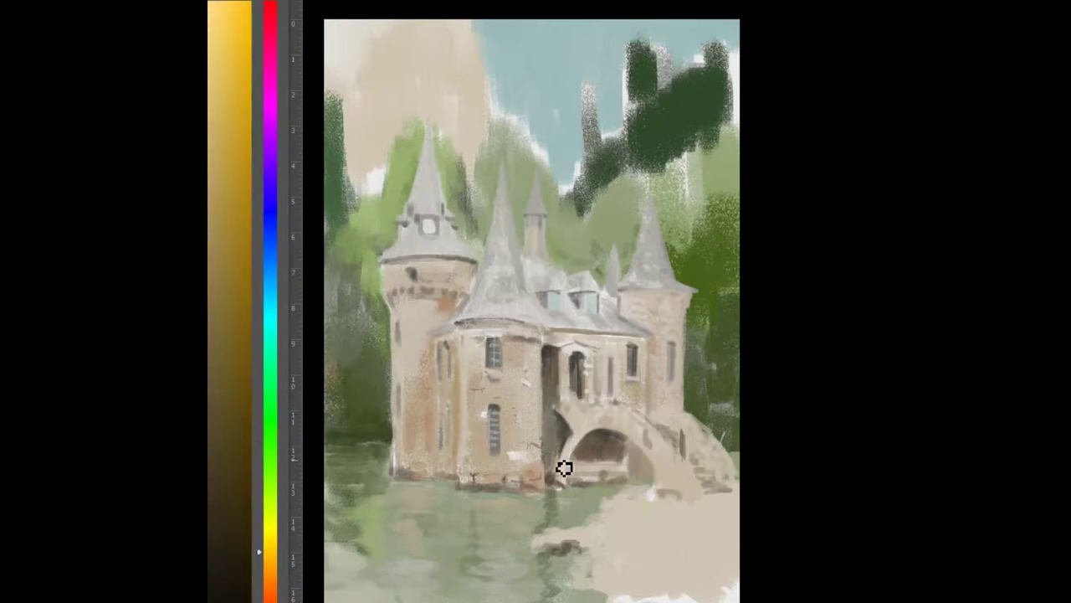
left_click(565, 405, "alt")
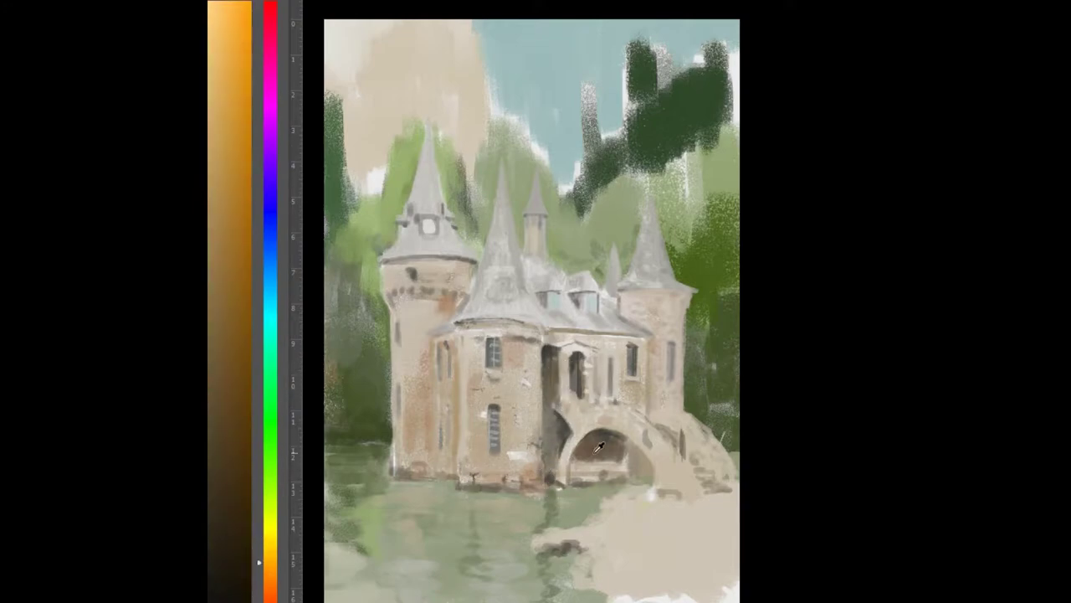
Step: Sample wall, bridge, gold and orange tones to texture the lower walls along the waterline
left_click(527, 388, "alt")
left_click(654, 477, "alt")
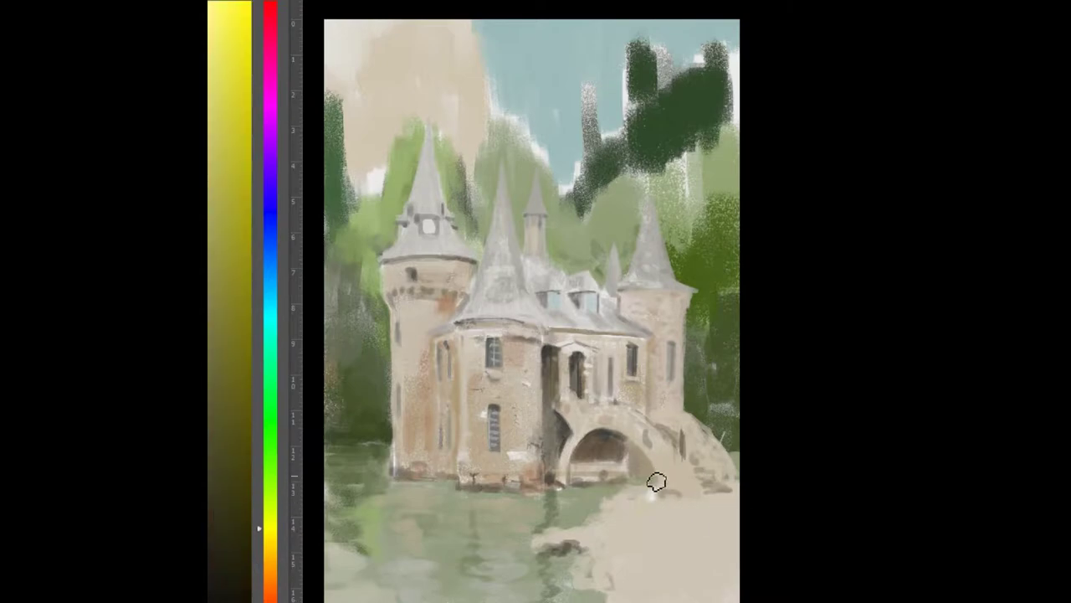
left_click(656, 483, "alt")
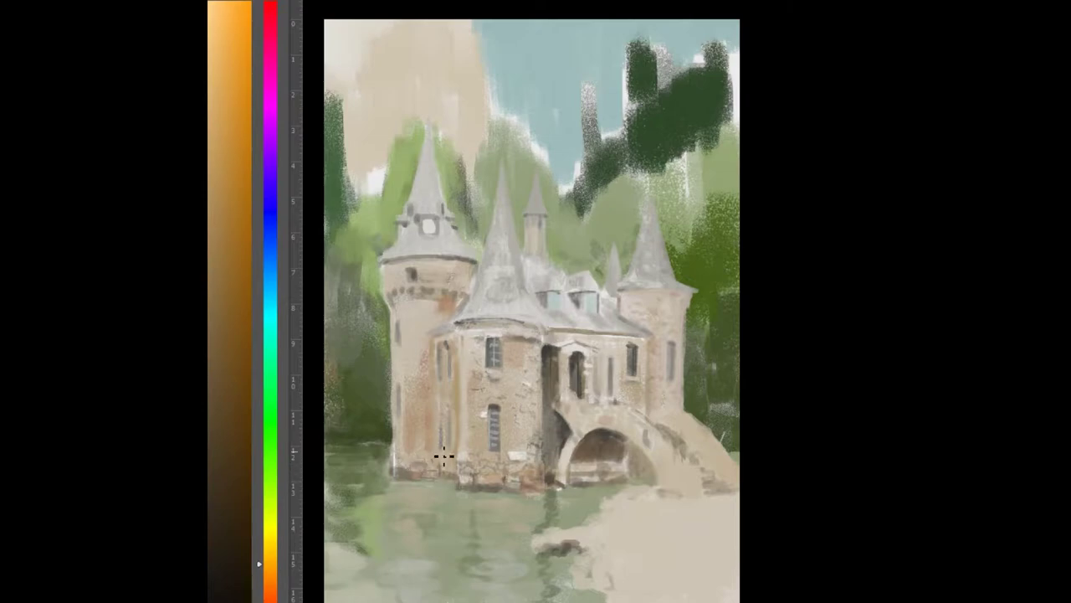
left_click(562, 453, "alt")
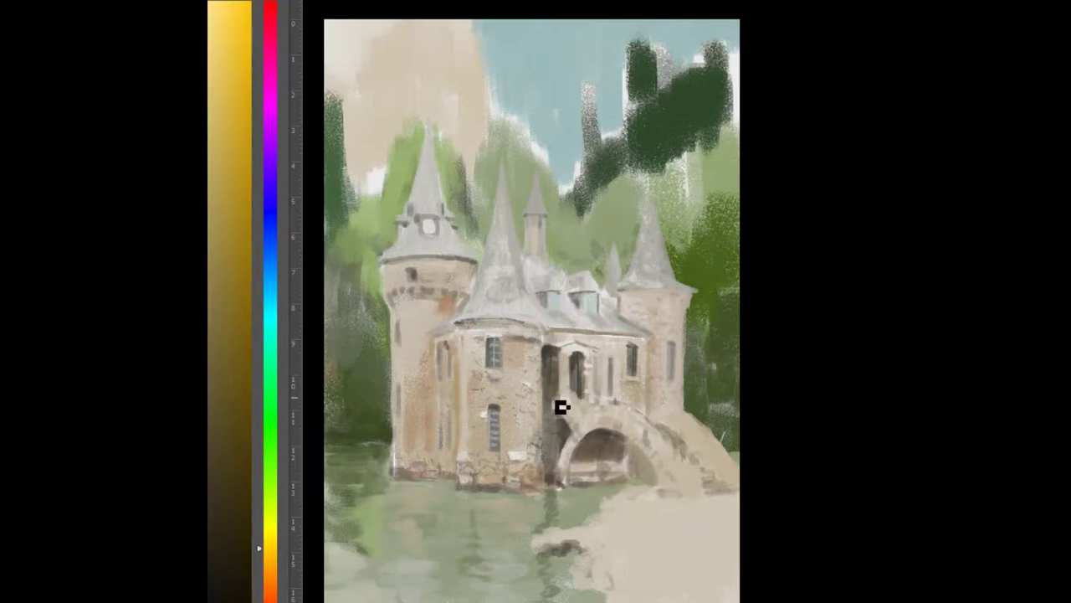
left_click(586, 382, "alt")
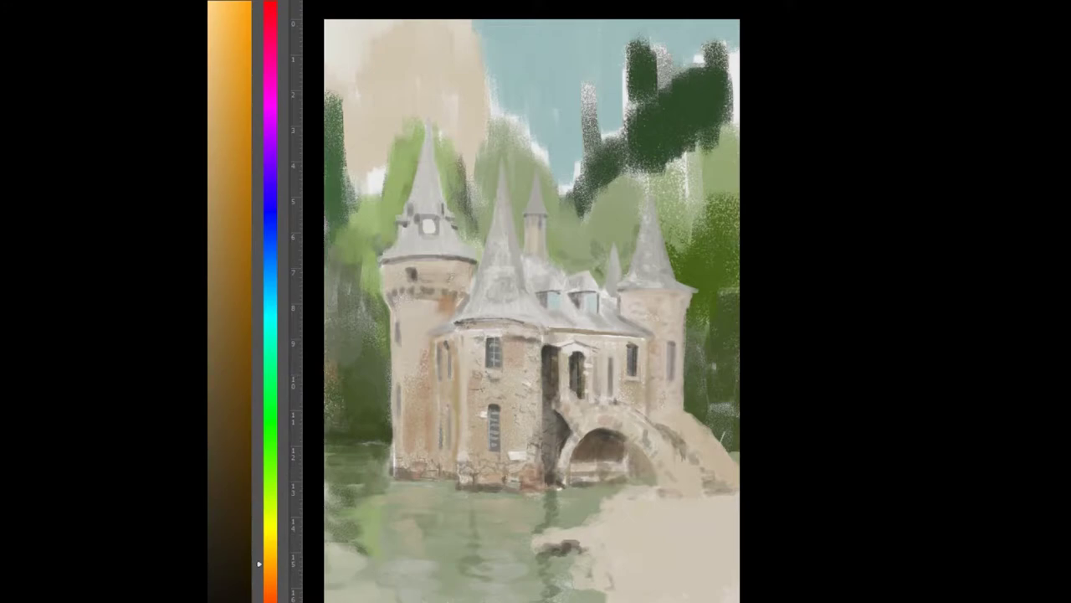
Step: Sample tree greens and paint dark green foliage across the top-right treetops
left_click(512, 104, "alt")
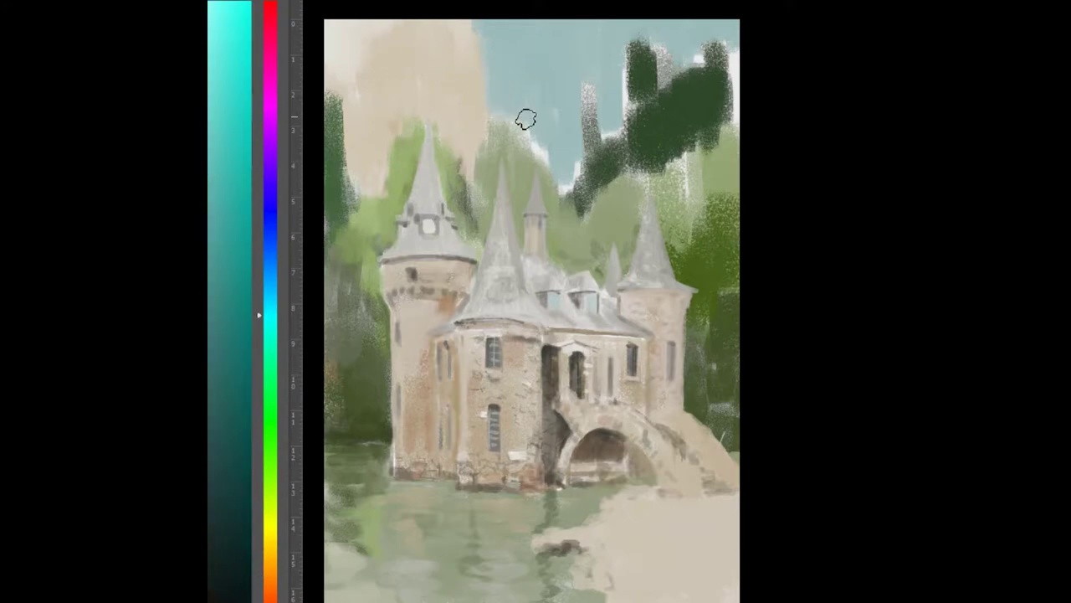
left_click_drag(665, 53, 595, 67)
left_click(595, 67, "alt")
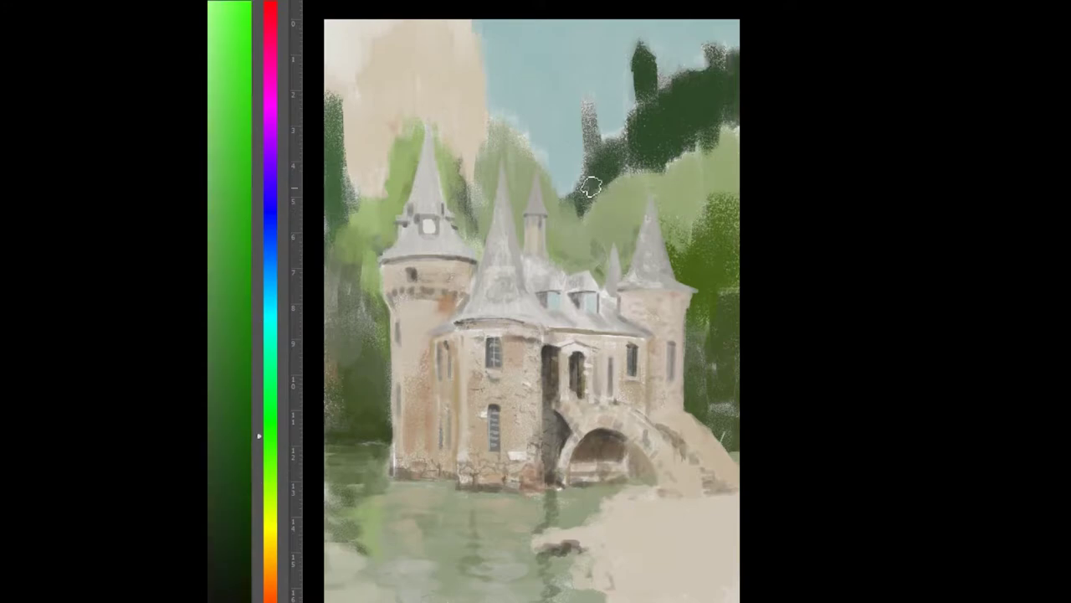
left_click(669, 167, "alt")
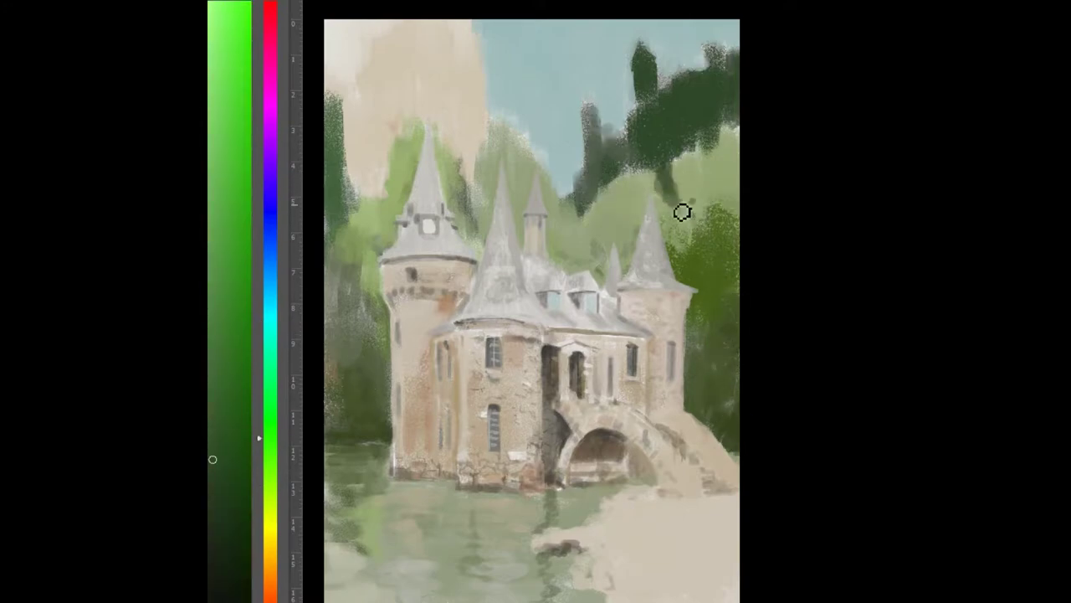
left_click_drag(669, 167, 710, 136)
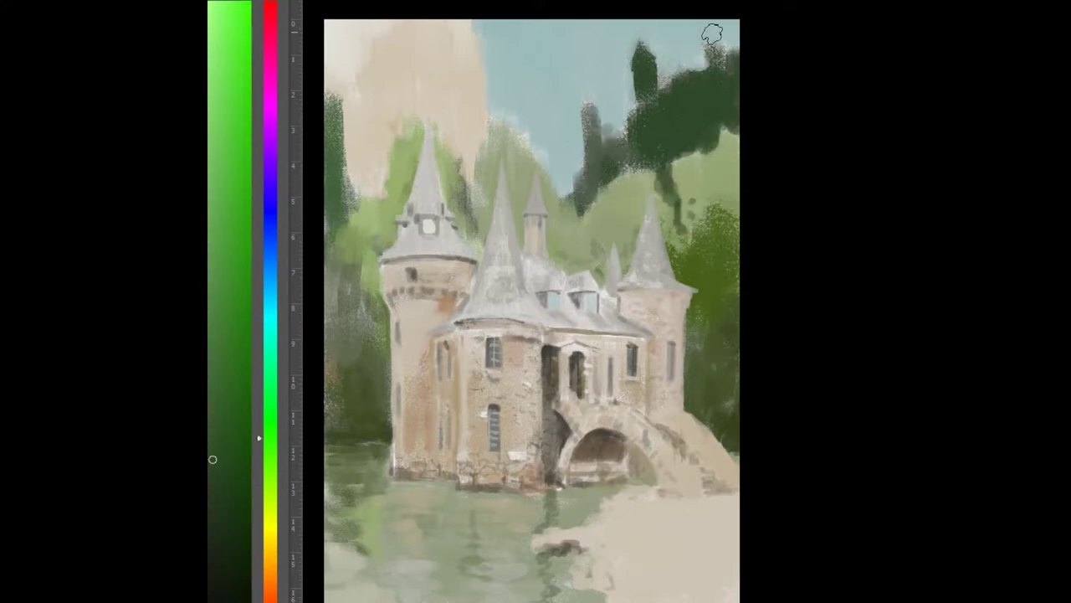